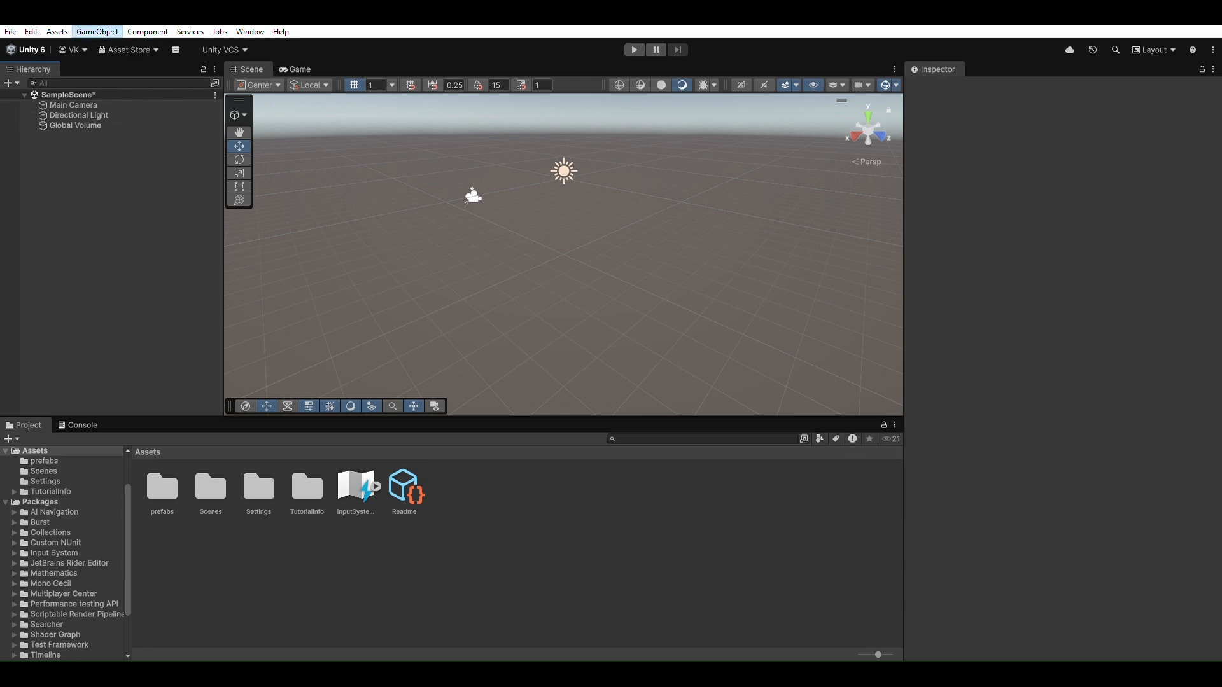
- Add a cube, a sphere, a plane, a cylinder and a capsule to the scene
click(361, 86)
click(166, 193)
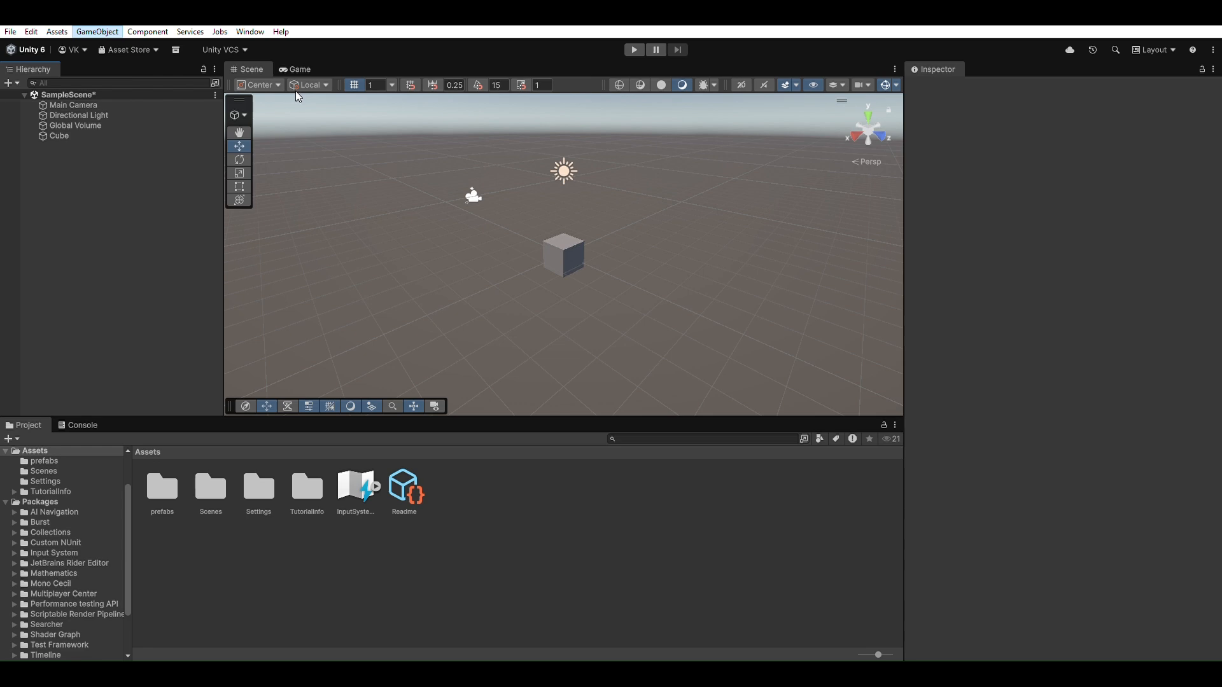
click(301, 109)
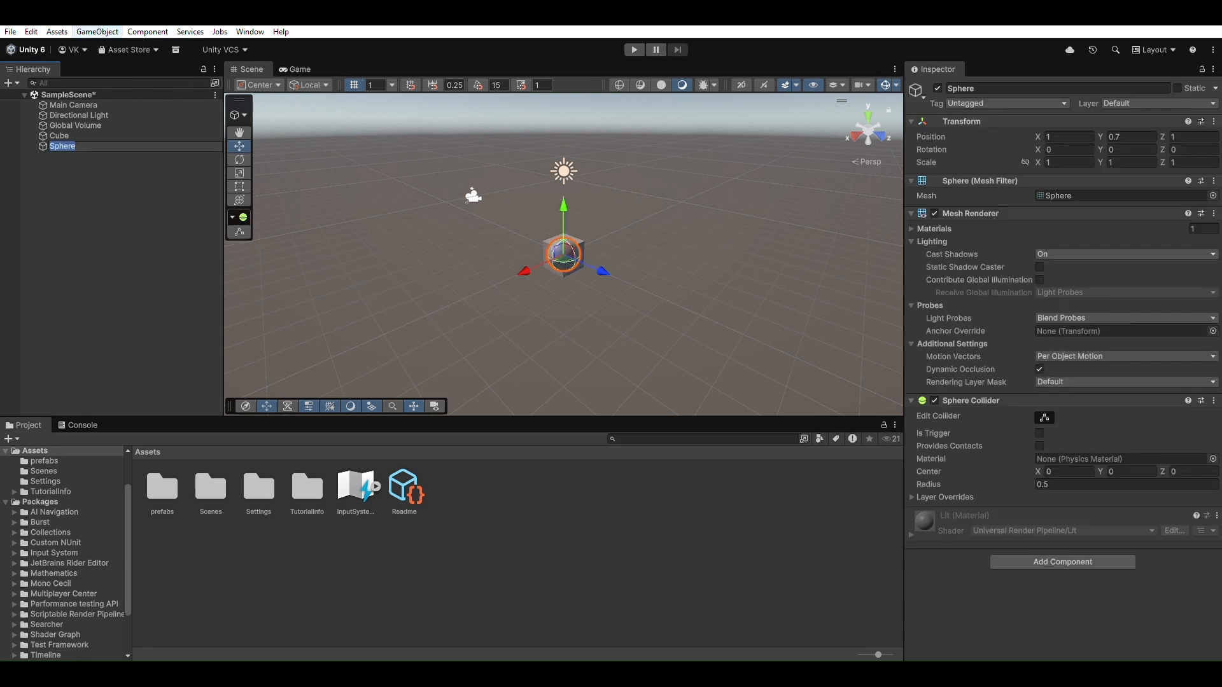
click(340, 141)
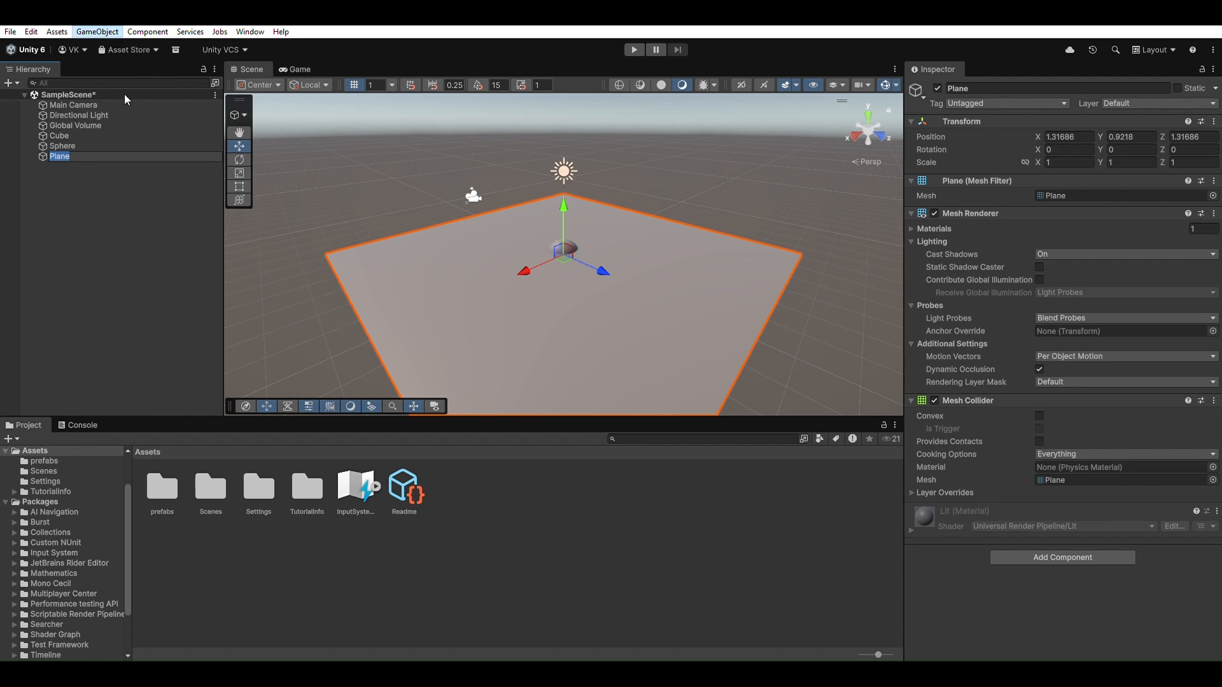
click(322, 135)
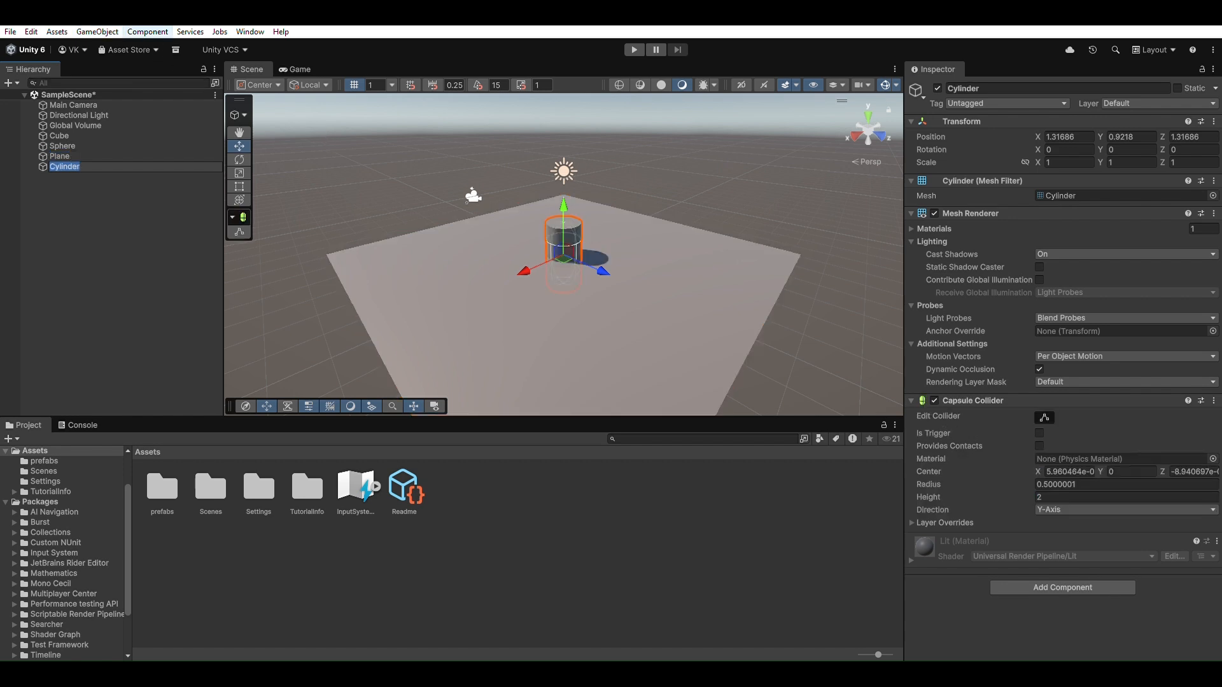
click(98, 32)
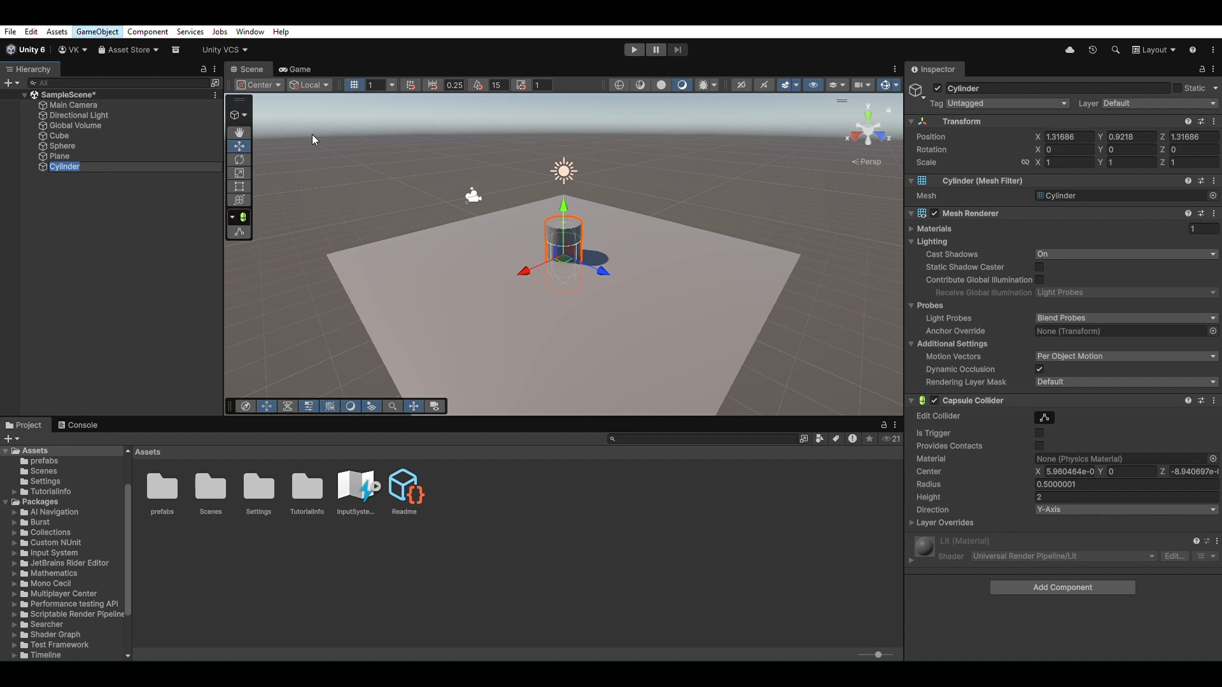
click(315, 117)
click(417, 240)
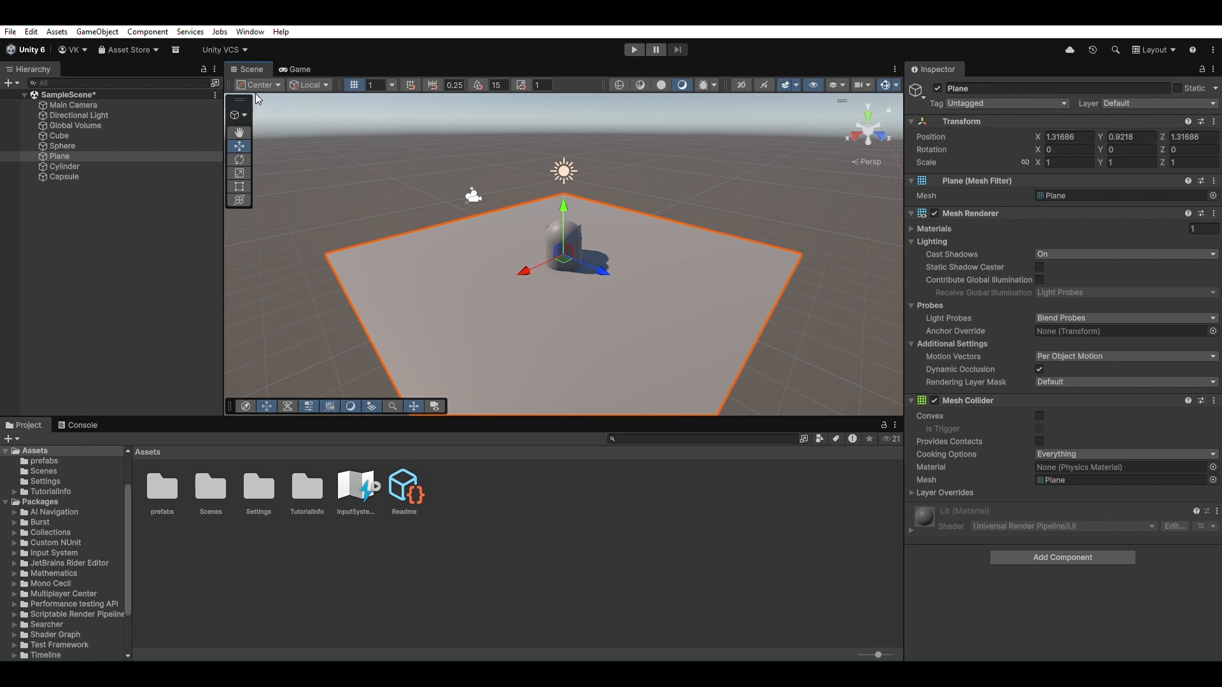
- Set the cube's position to X 0, Y 1, Z 0
click(61, 136)
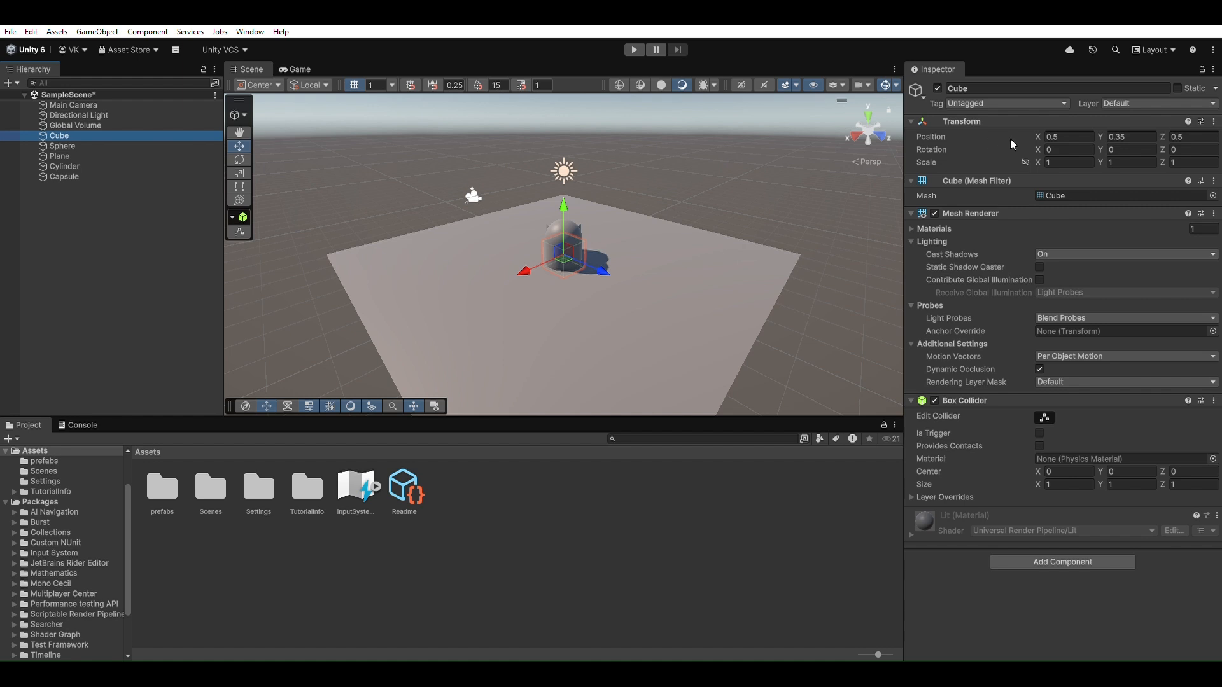
click(1076, 135)
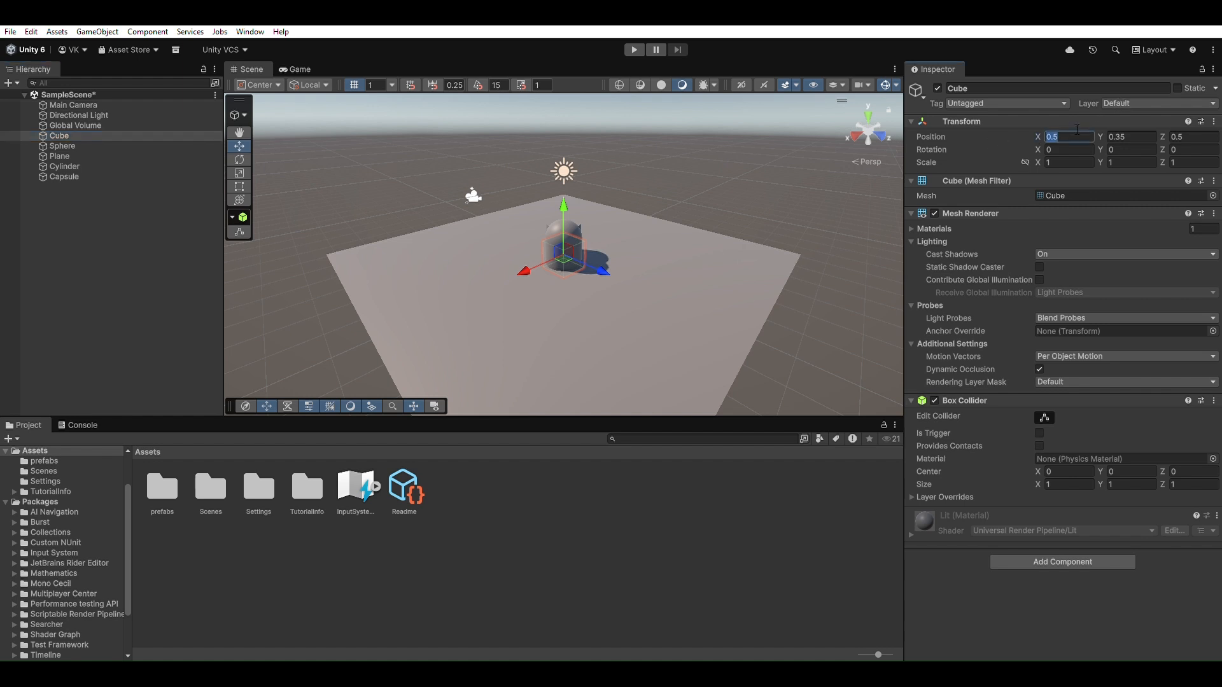
key(Tab)
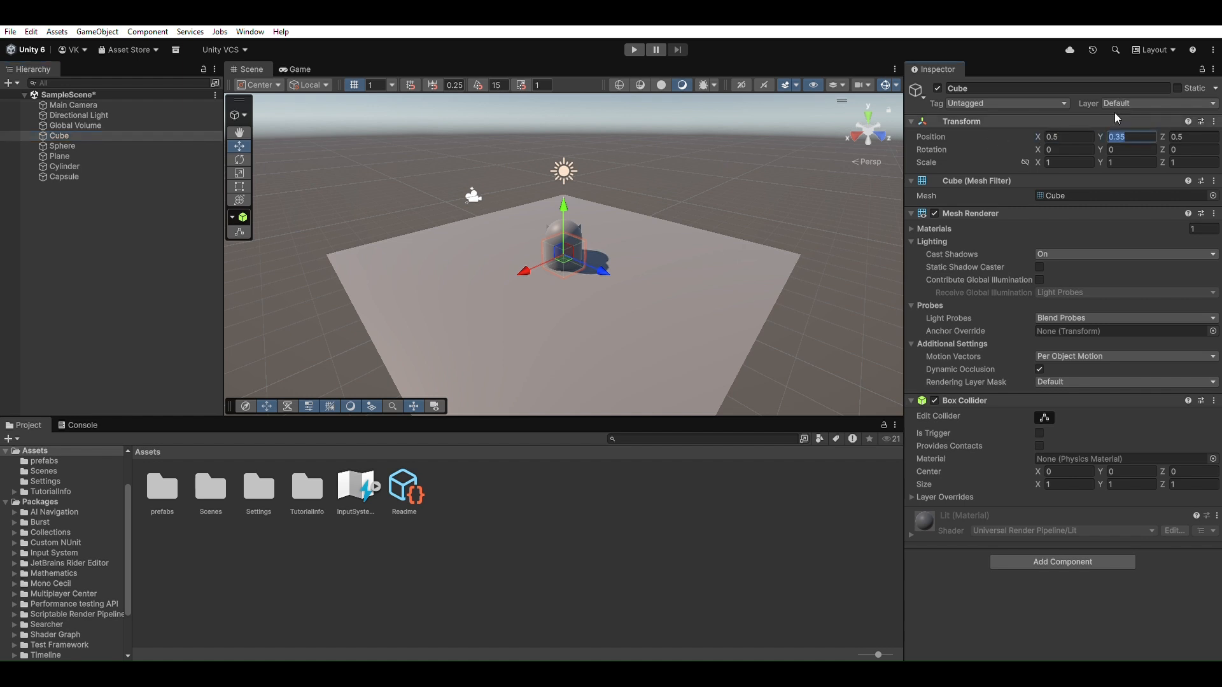
key(shift+Tab)
text(0)
key(Tab)
text(1)
key(Tab)
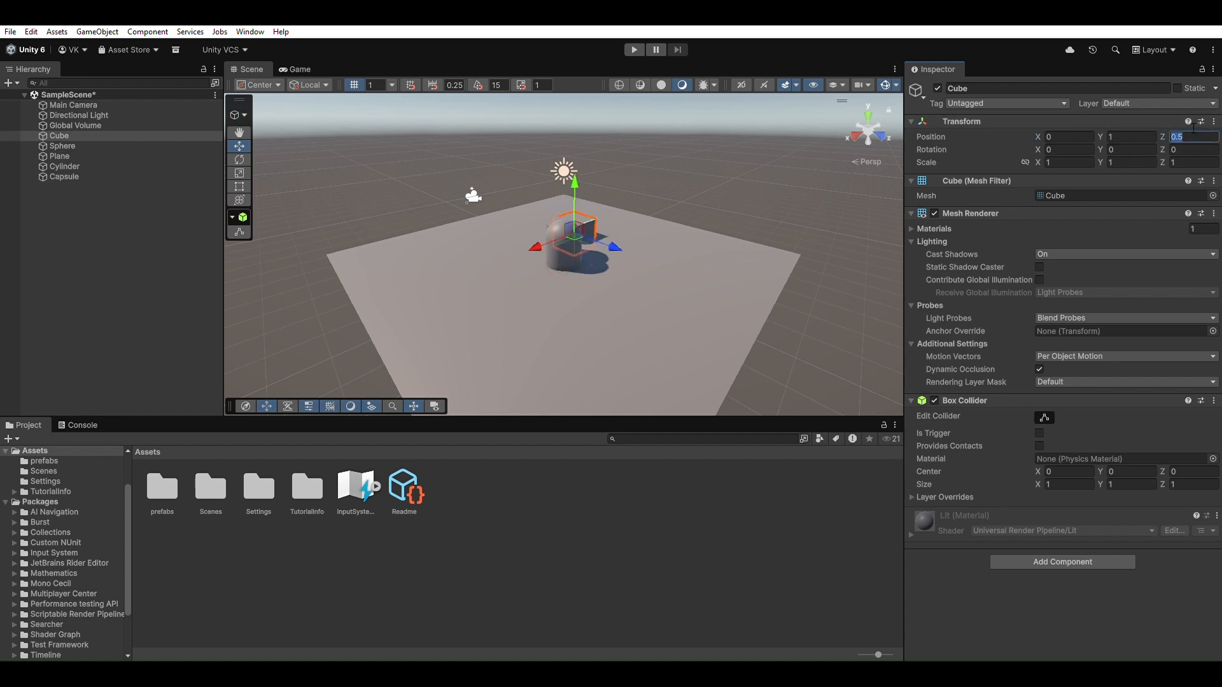
text(0)
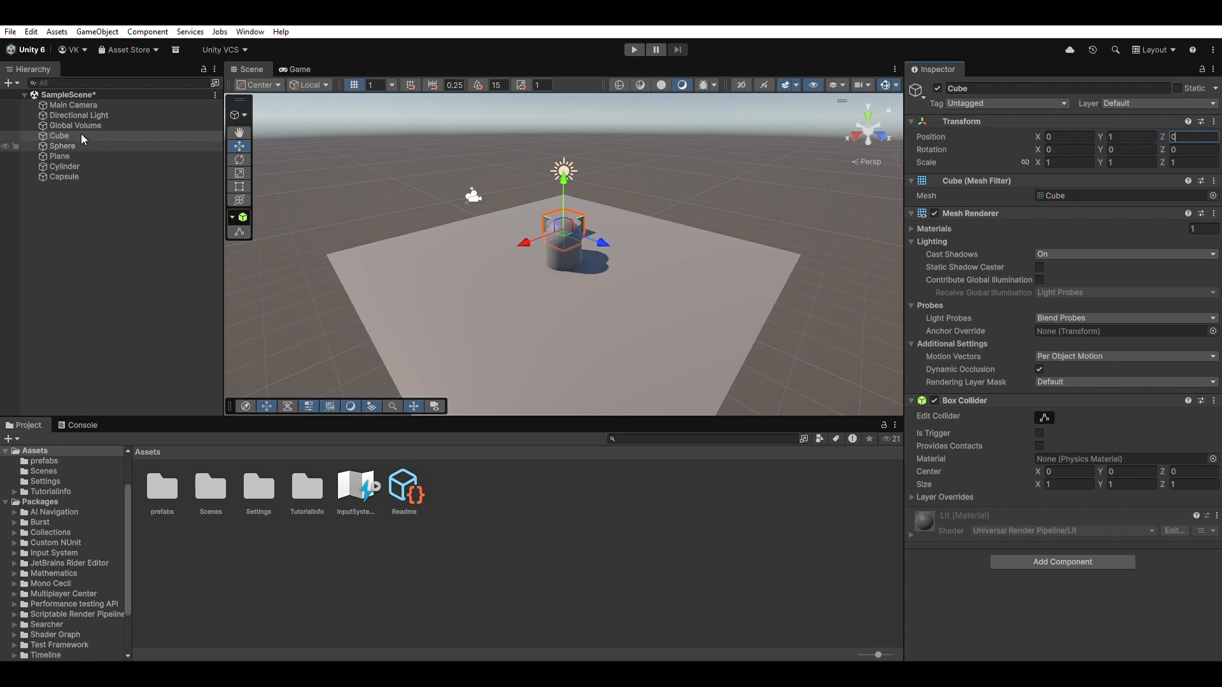
- Set the sphere's position to X 2, Y 1, Z 0
click(64, 146)
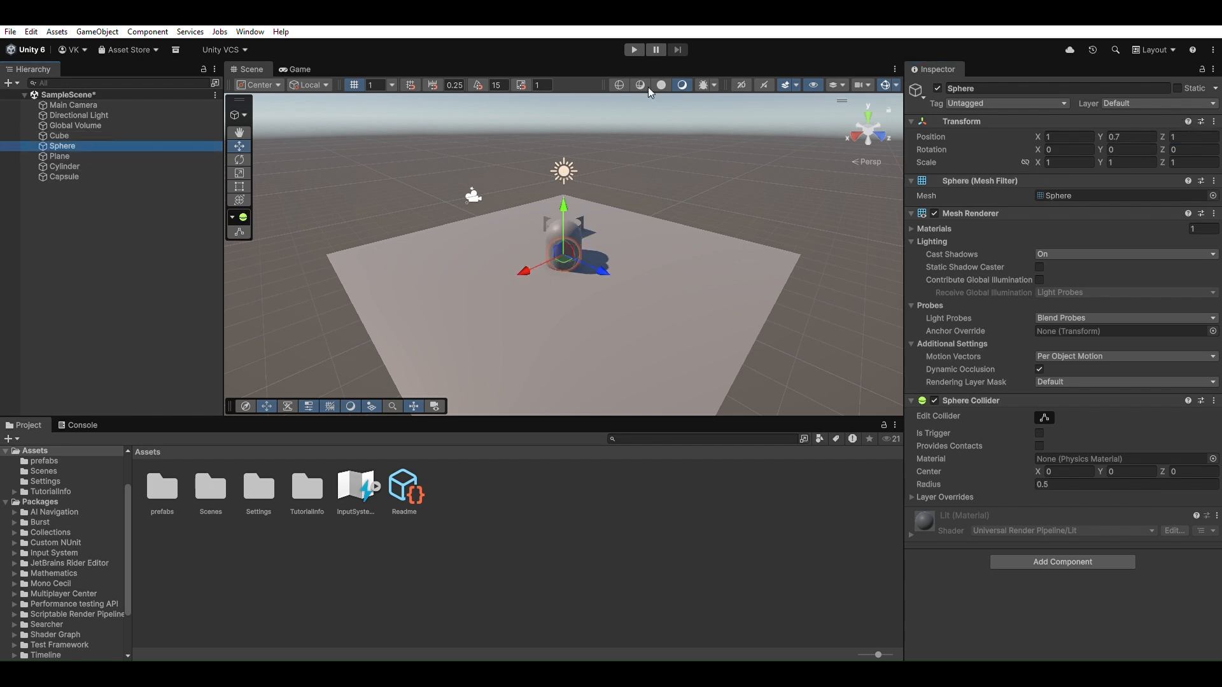
click(1068, 137)
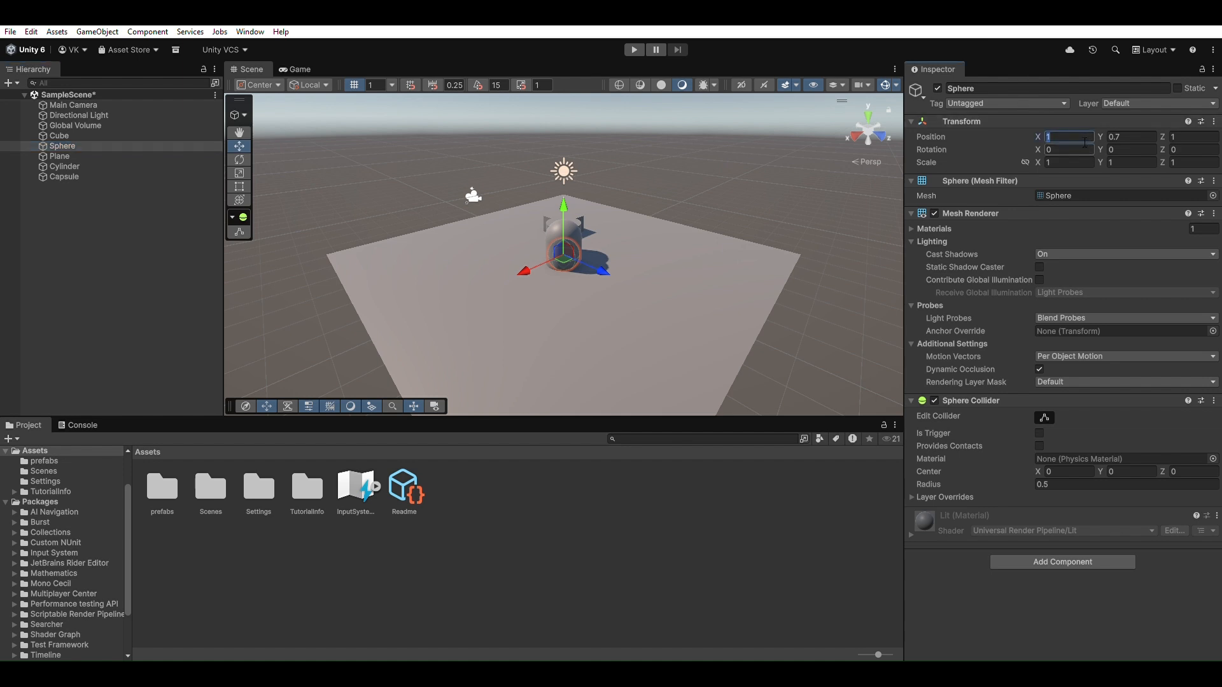
text(2)
key(Tab)
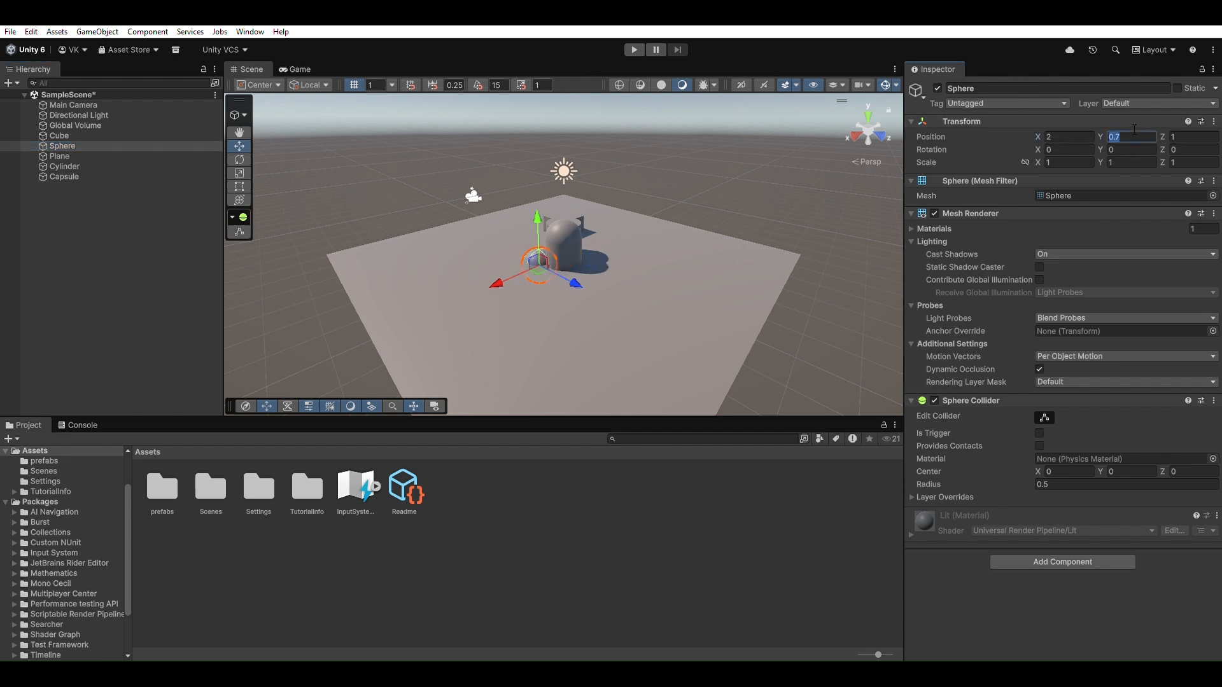
text(1)
key(Tab)
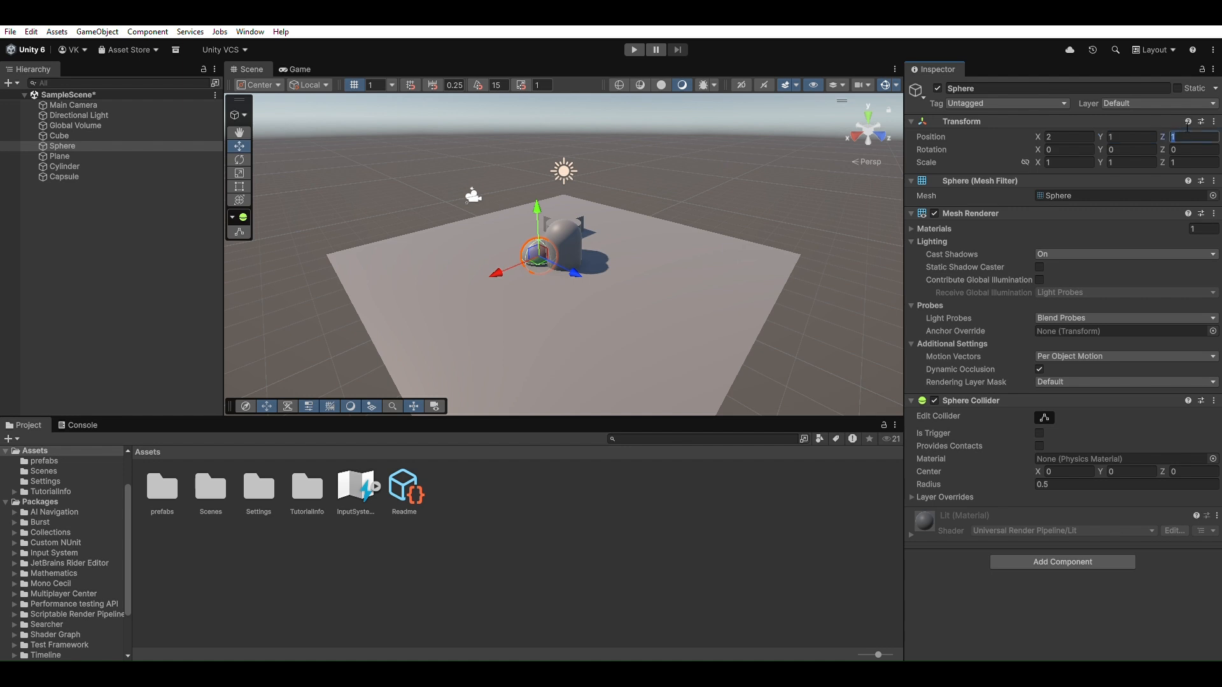
text(0)
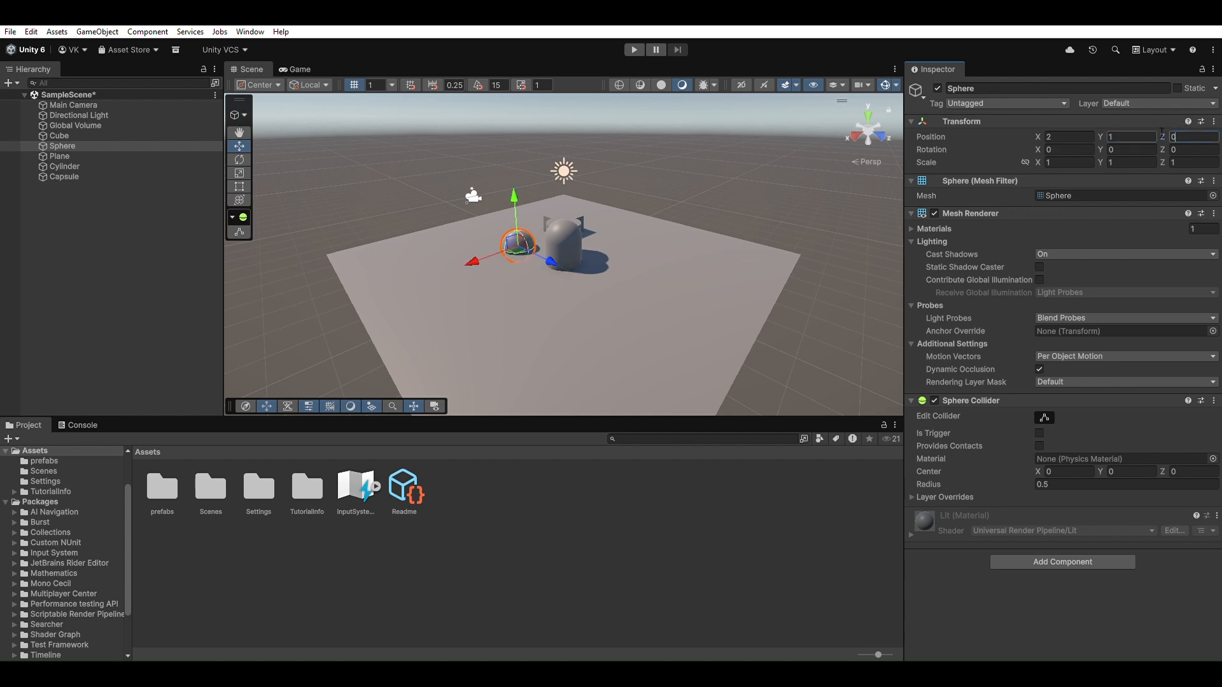
- Set the plane's position to 0 on all three axes
click(59, 156)
click(1080, 136)
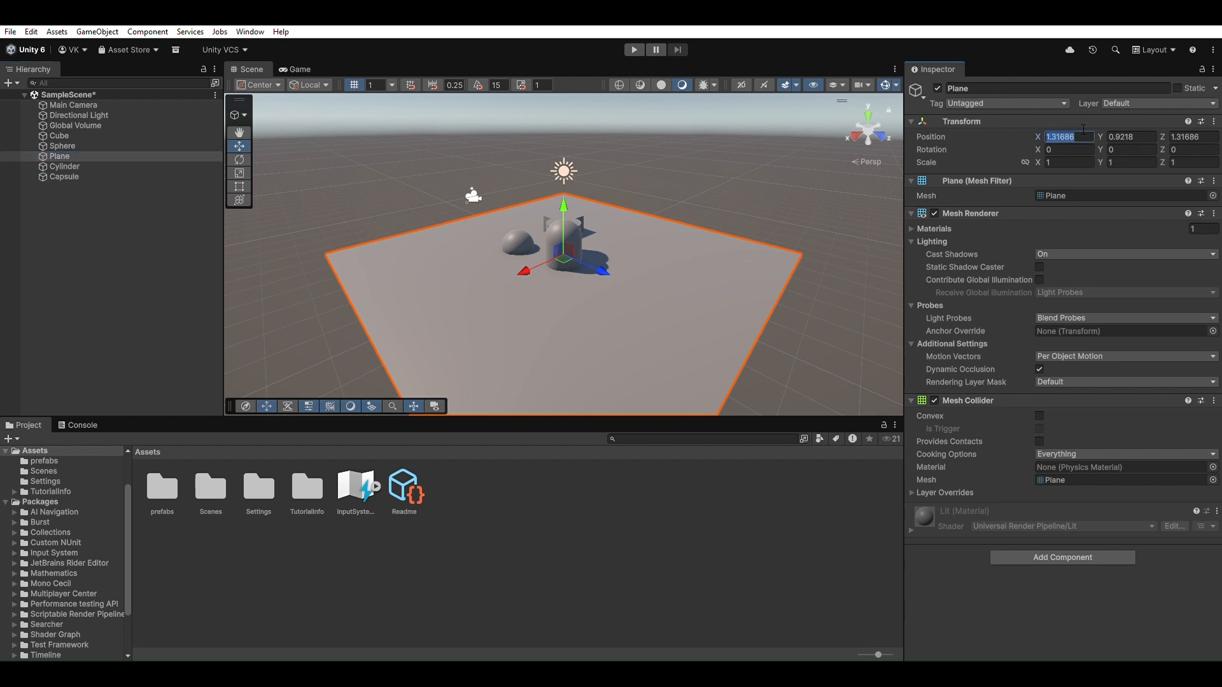
text(0)
click(1131, 137)
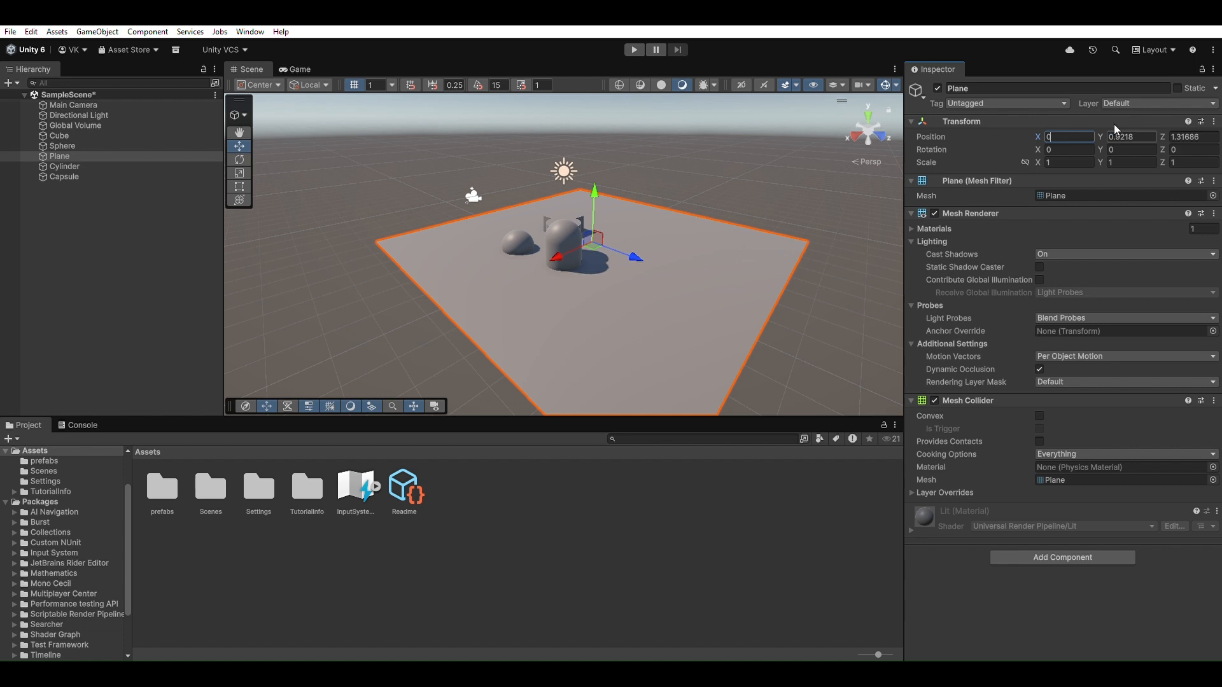
text(0)
click(1184, 136)
text(0)
- Scale the plane to 5 along both X and Z
click(1075, 162)
text(5)
click(1189, 161)
text(5)
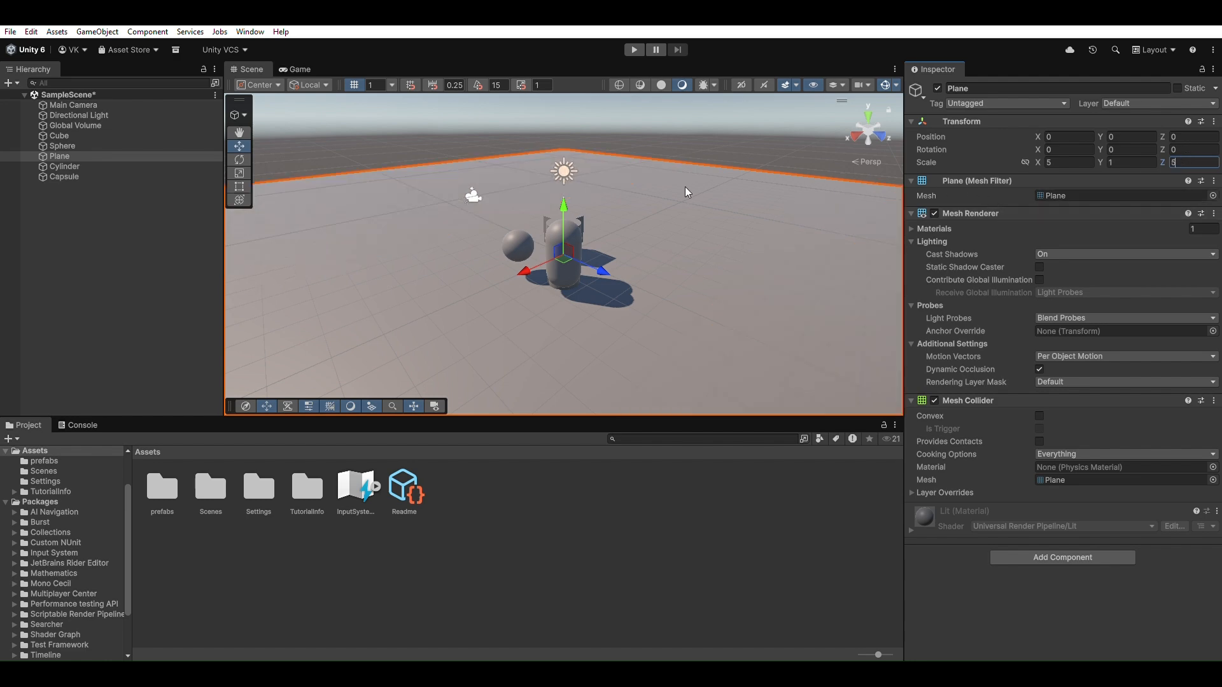
- Move the capsule beside the cube, opposite the sphere, and the cylinder beyond it to about X -3.84, Z 0.08
click(560, 264)
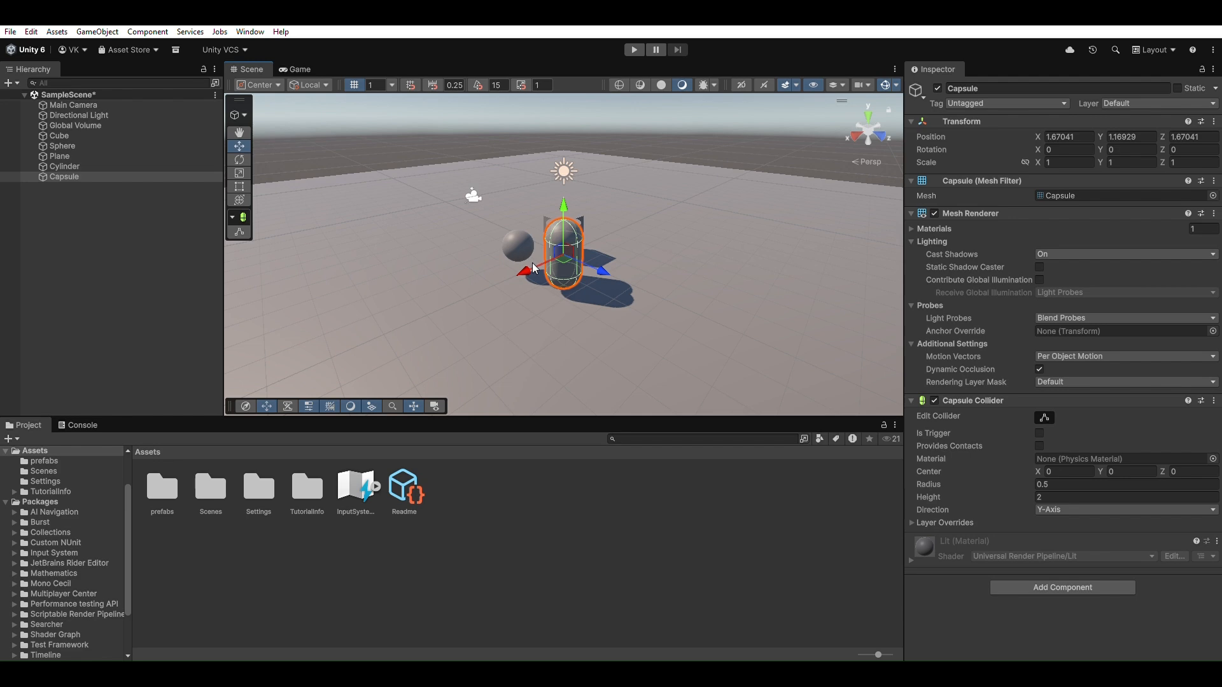
drag(525, 259, 640, 227)
click(552, 246)
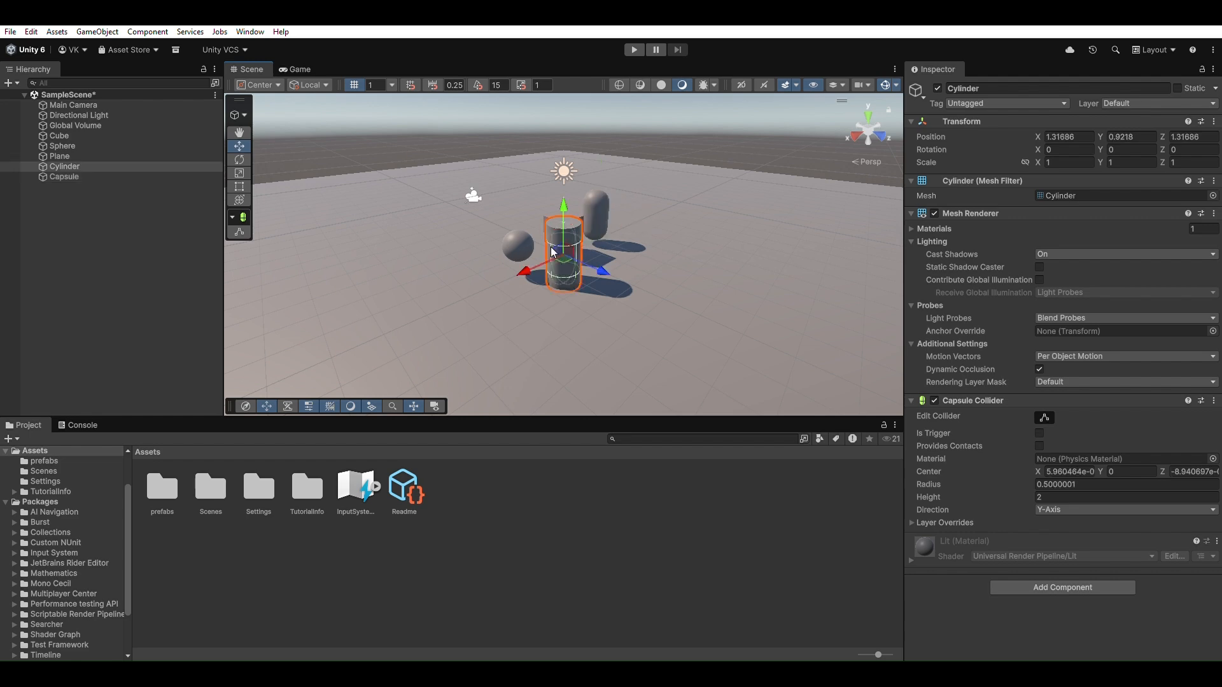
drag(526, 254, 623, 223)
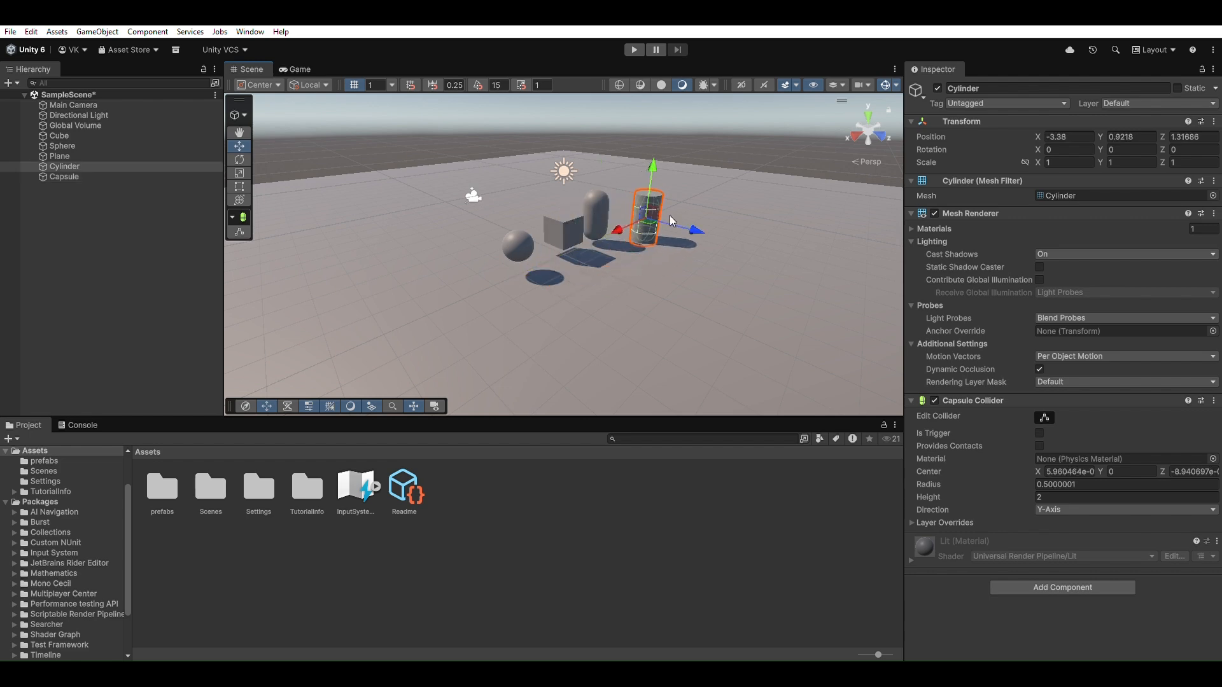
drag(698, 228, 665, 223)
drag(584, 223, 593, 219)
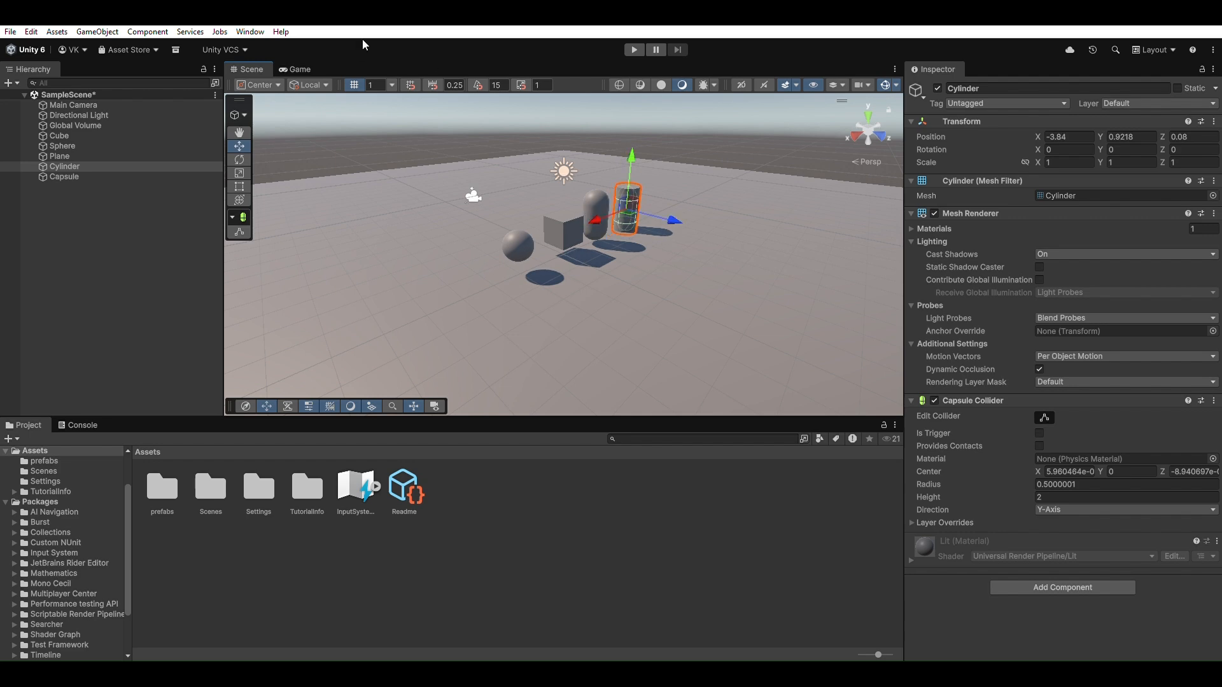
- Check the arrangement of the primitives in the Game view, return to the Scene view and clear the selection
click(296, 64)
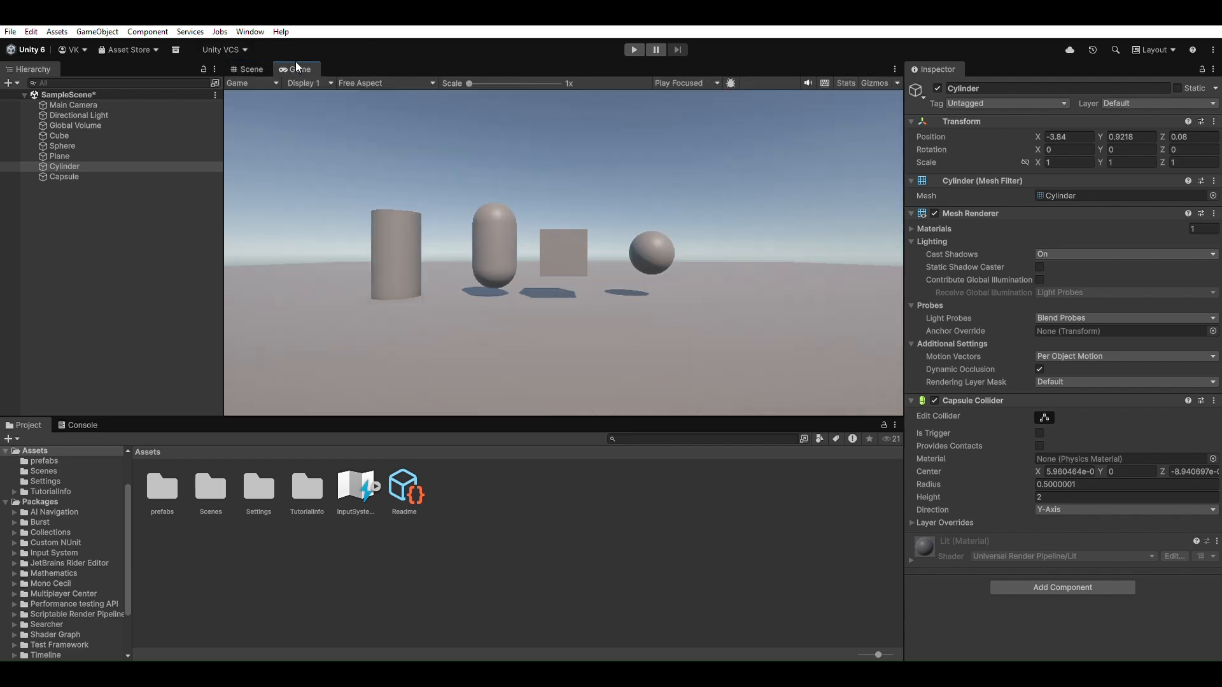
click(253, 66)
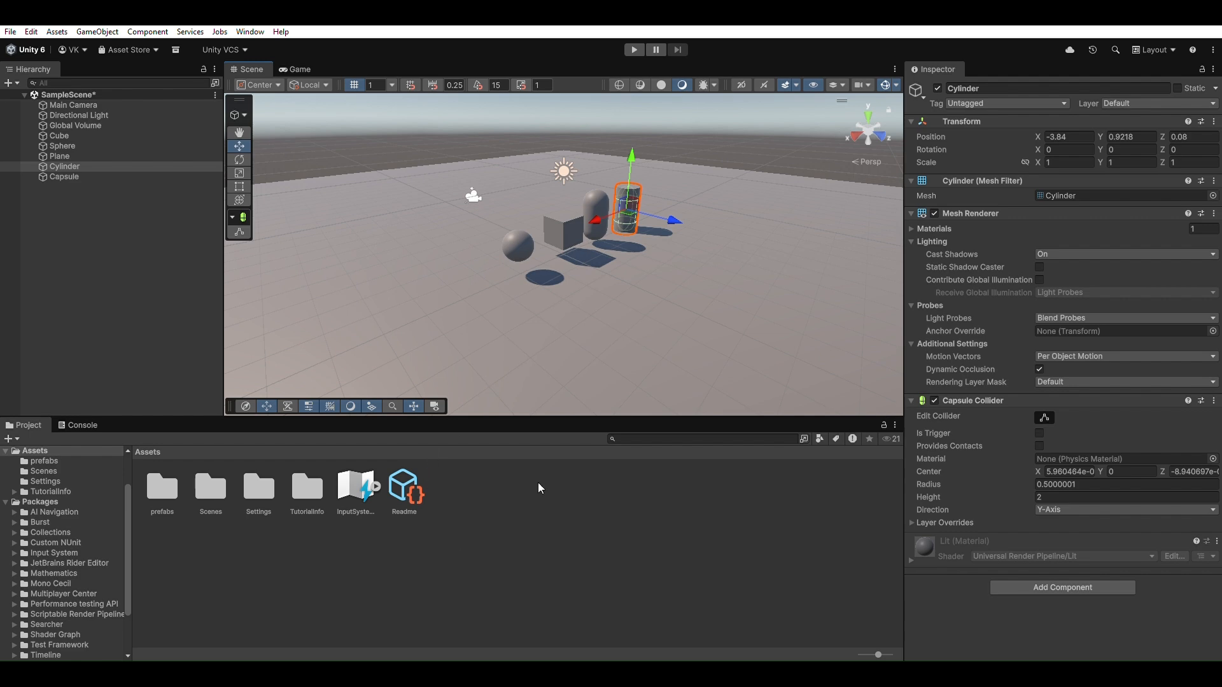
click(644, 350)
- Add an Audio Source component to the cube
click(67, 133)
click(1076, 564)
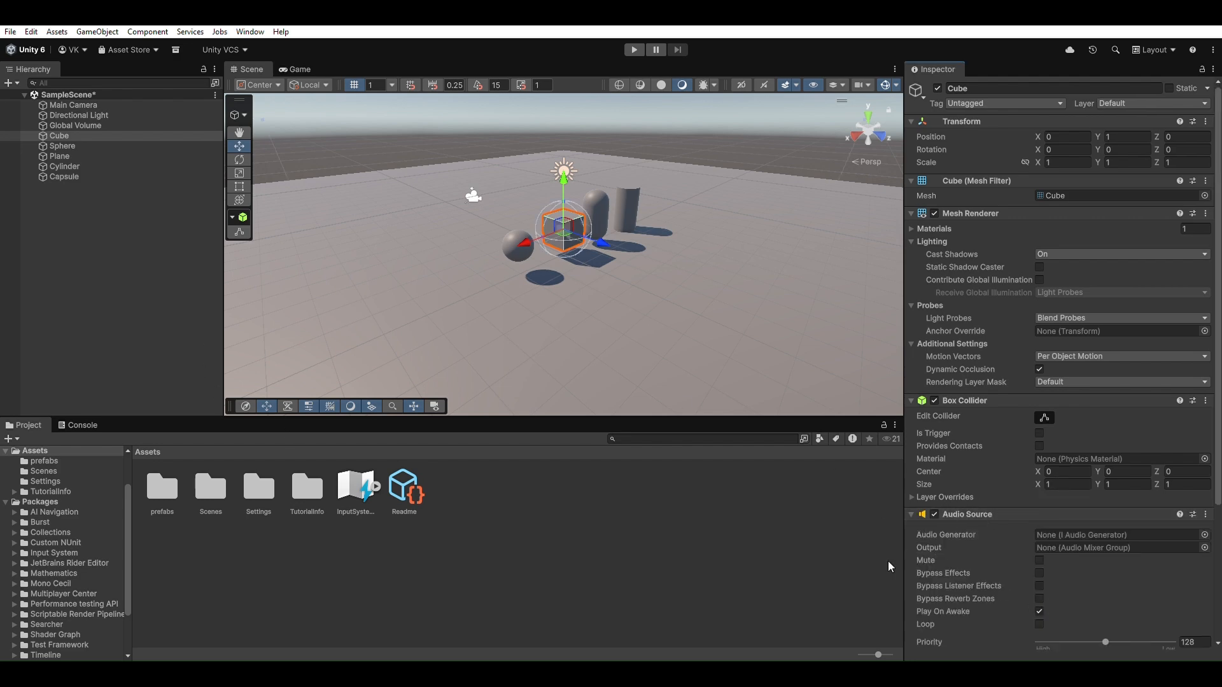
scroll(1061, 540, down, 5)
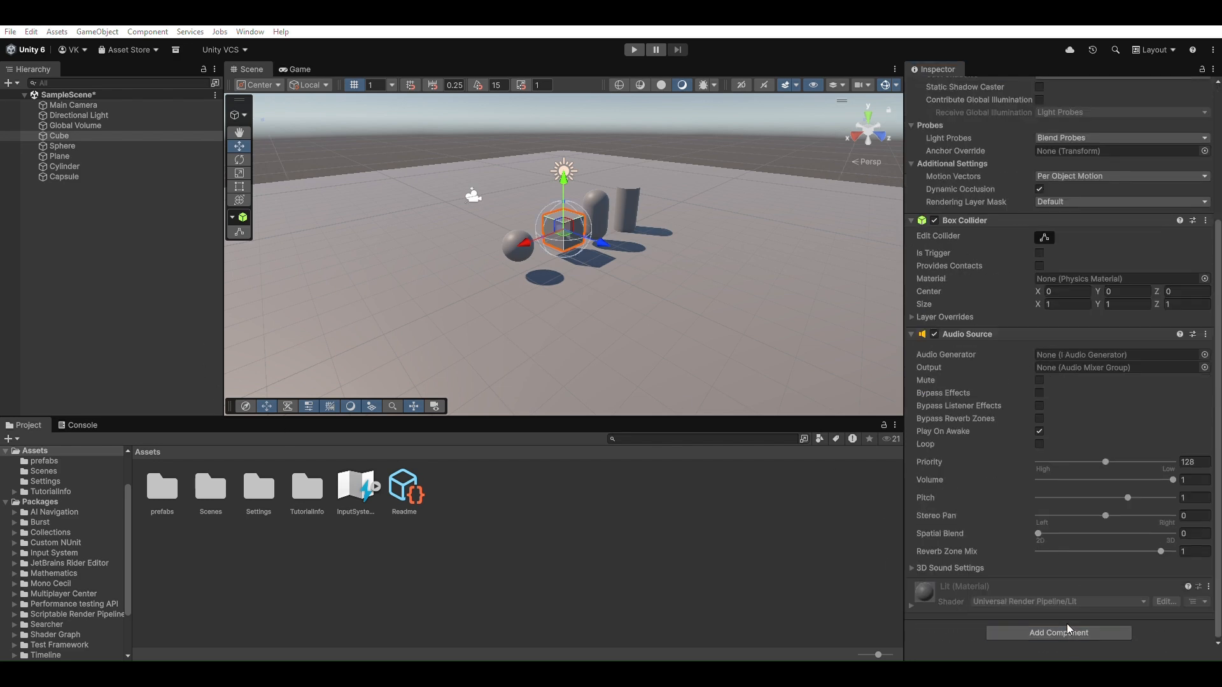
click(696, 511)
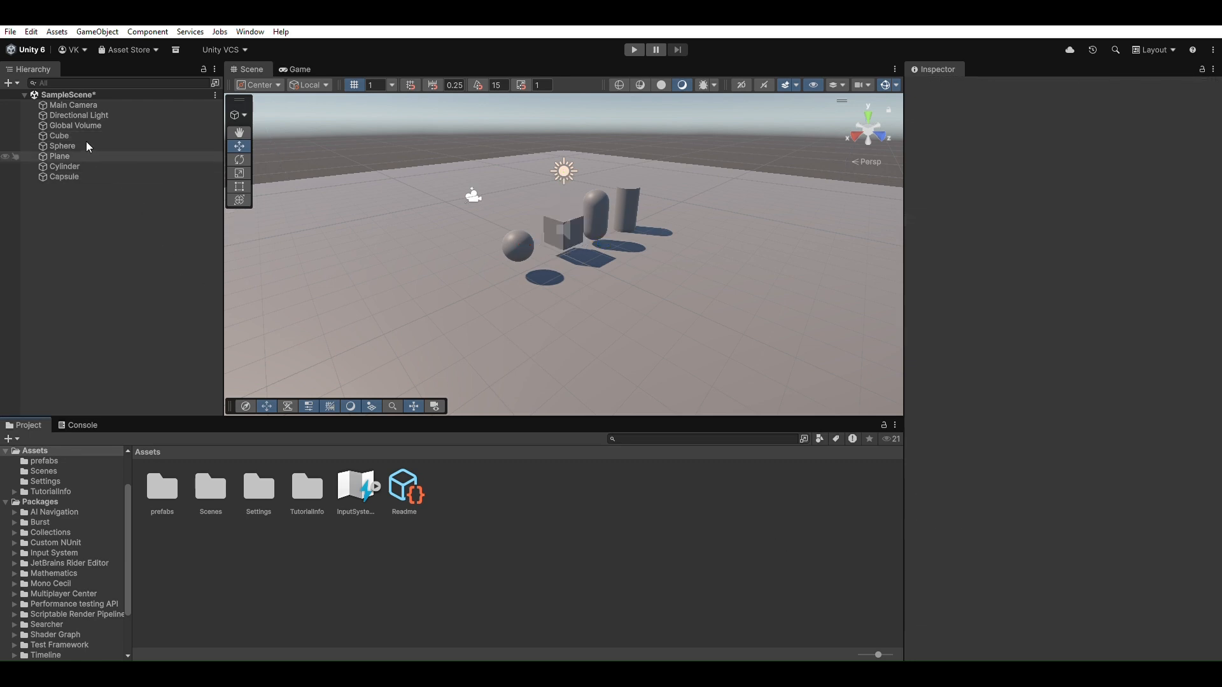
- Add an Audio Source component to the sphere
click(74, 131)
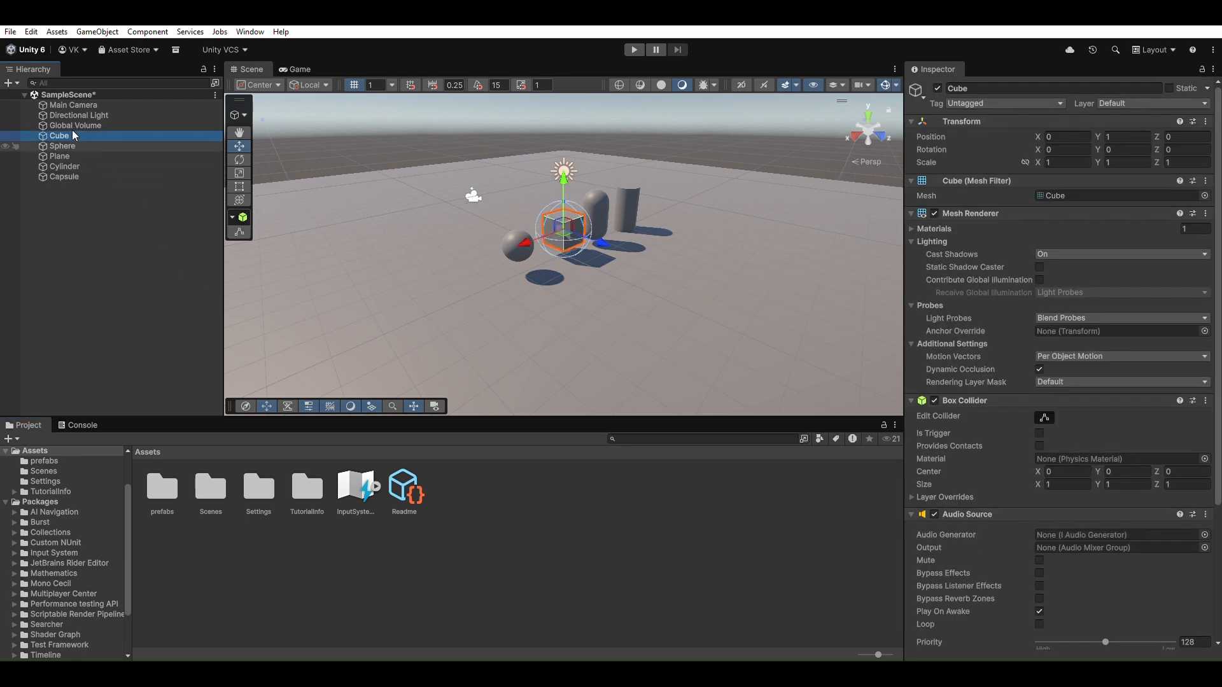
key(Down)
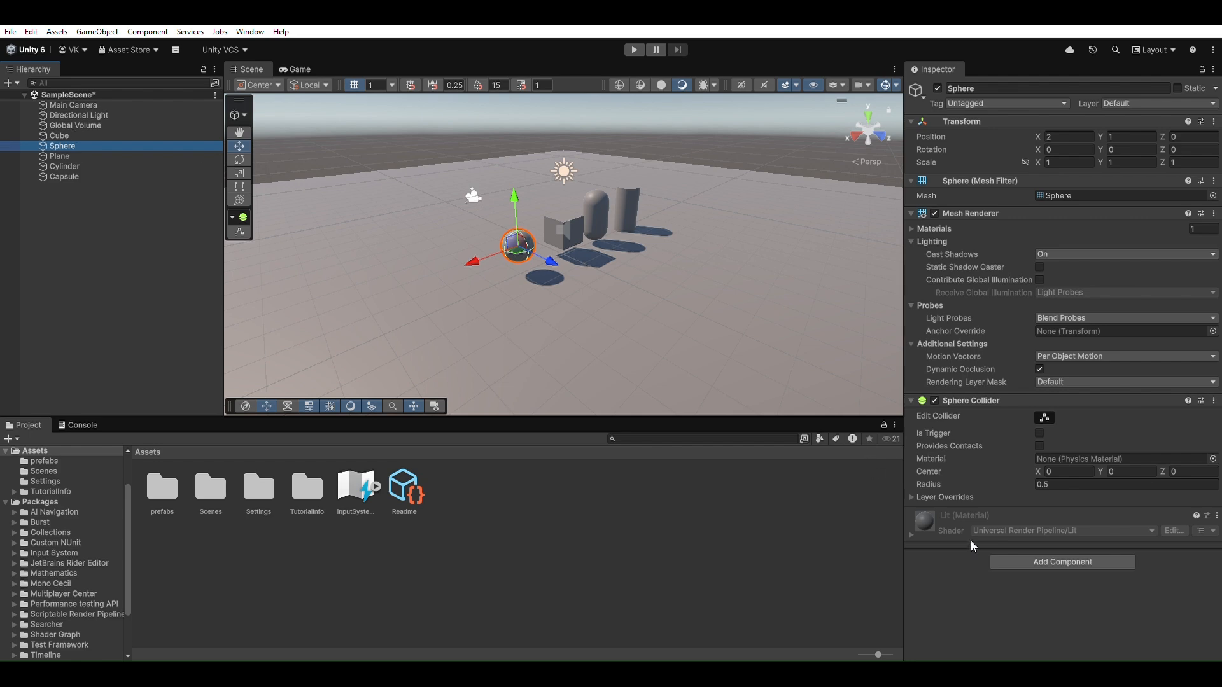
click(1034, 555)
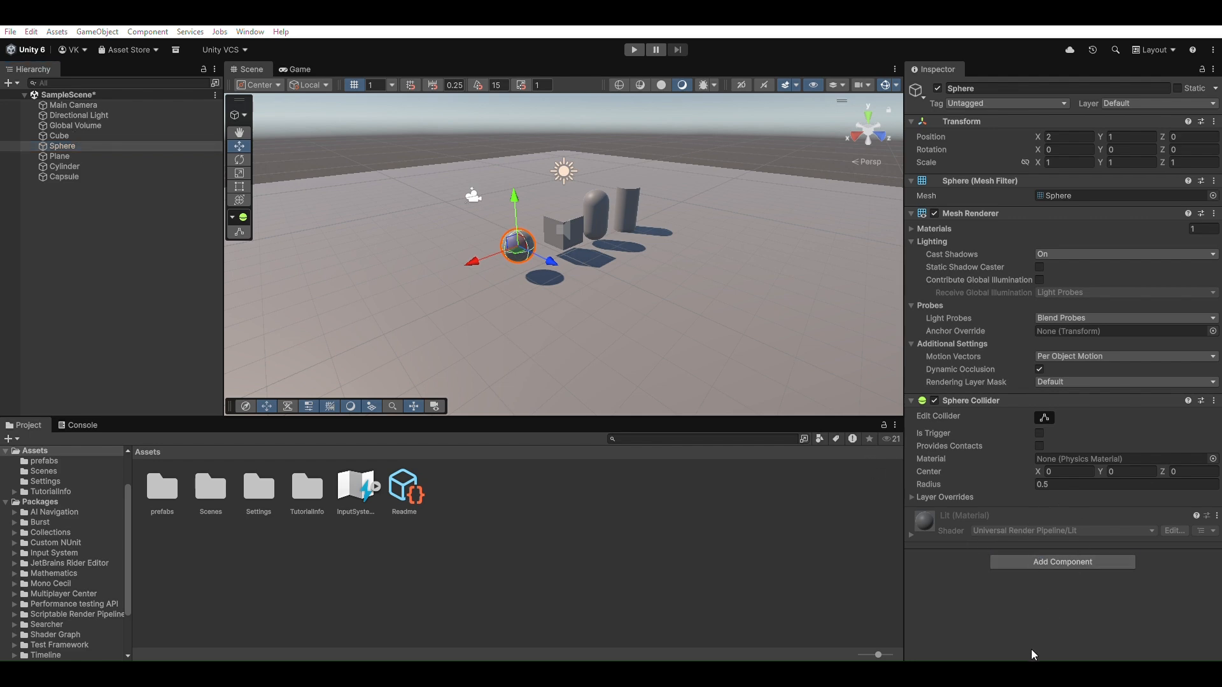
click(1037, 595)
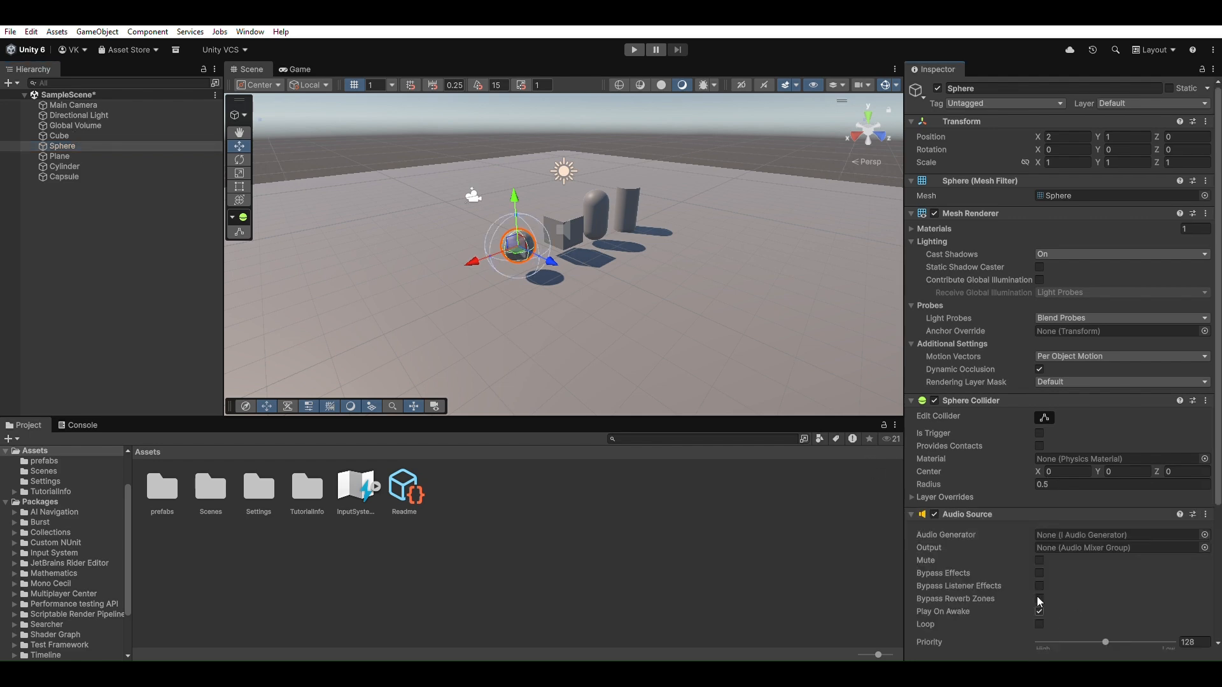
- Add an Audio Source component to the cylinder
click(61, 156)
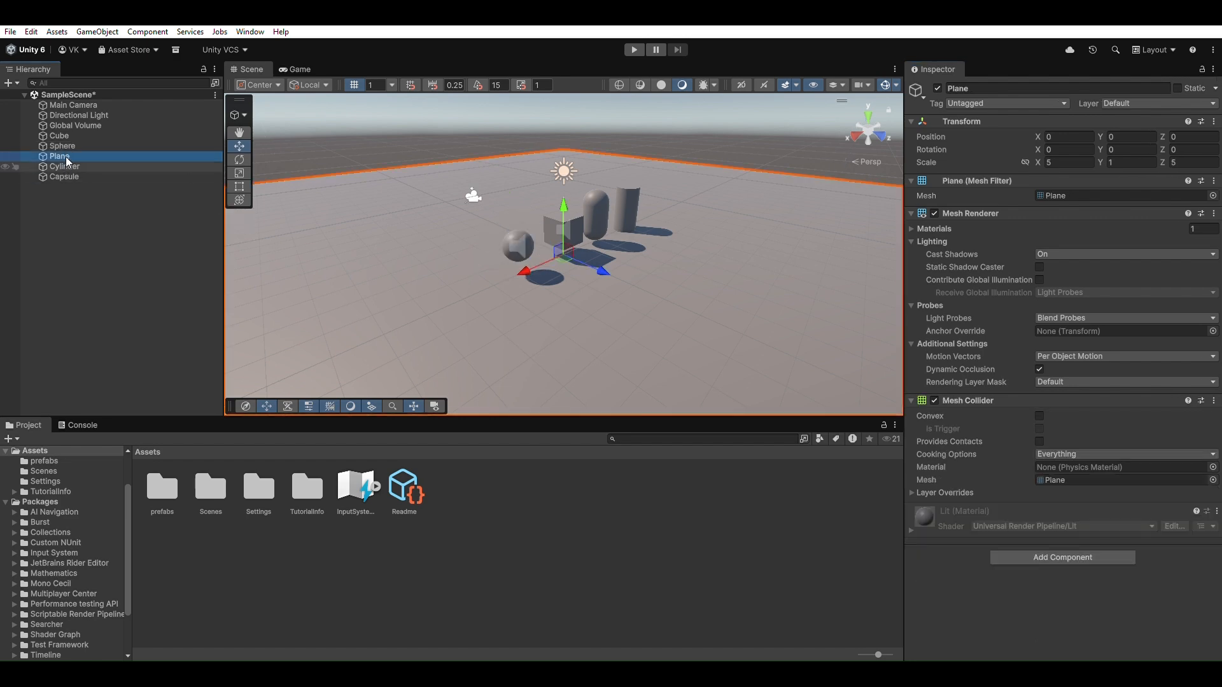
click(66, 157)
click(1017, 587)
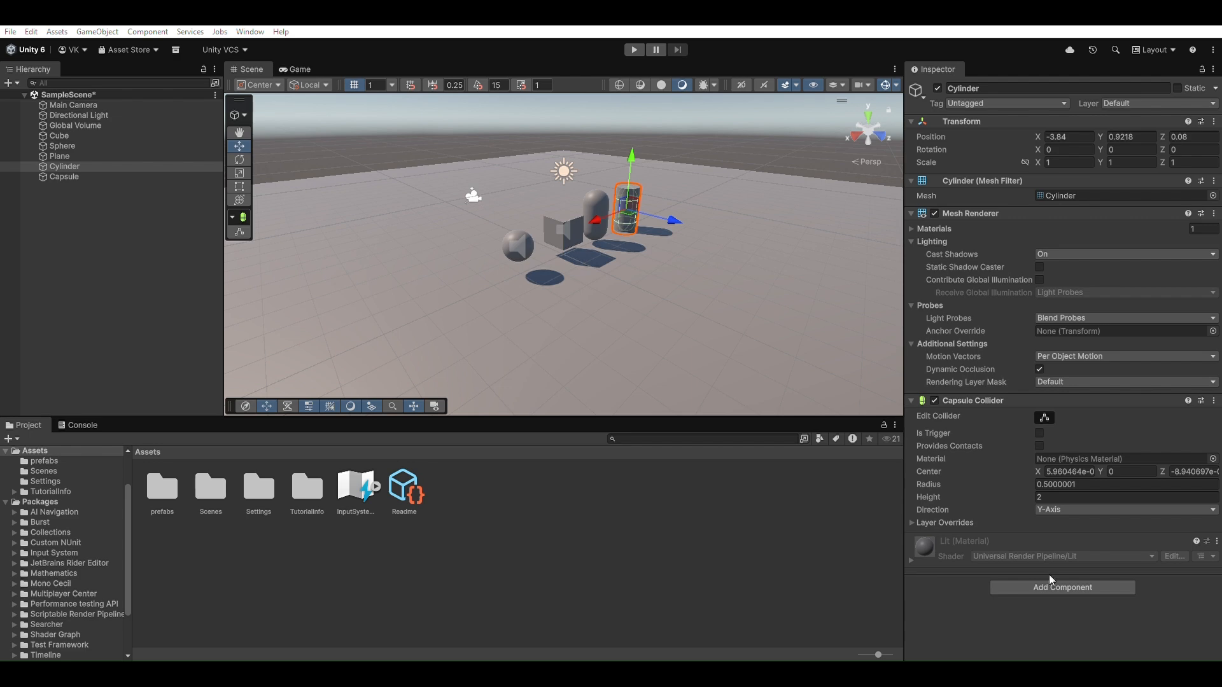
click(1037, 596)
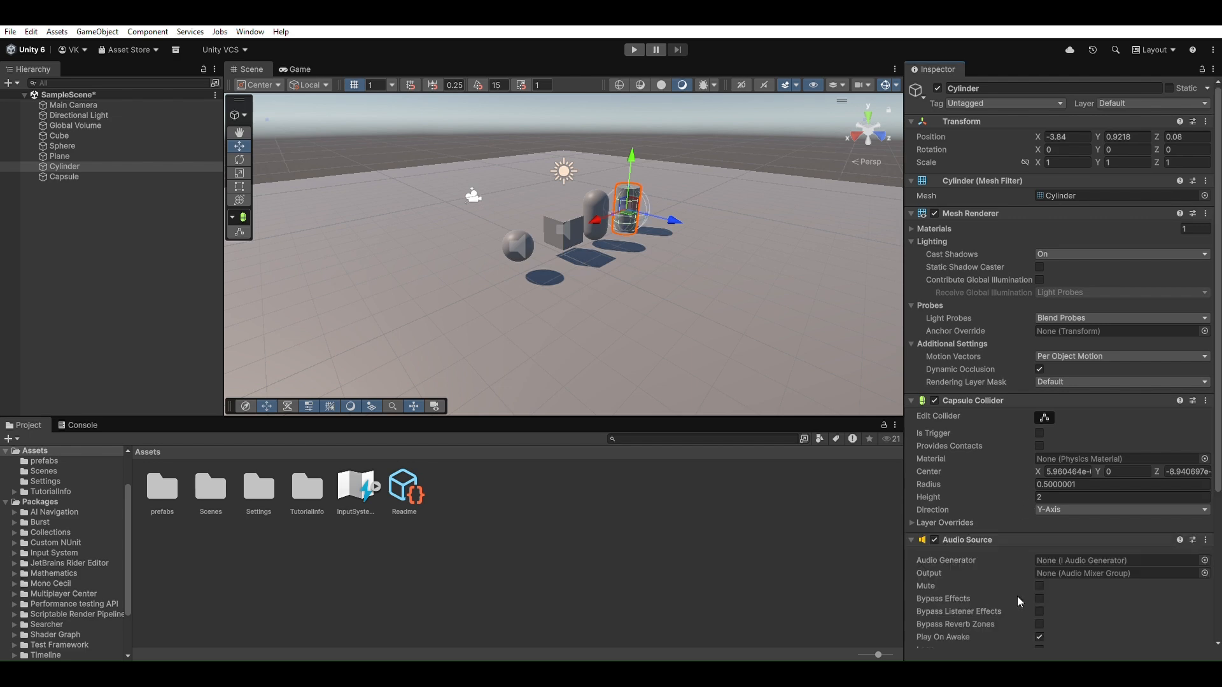
- Add a Video Player component to the cube
click(605, 553)
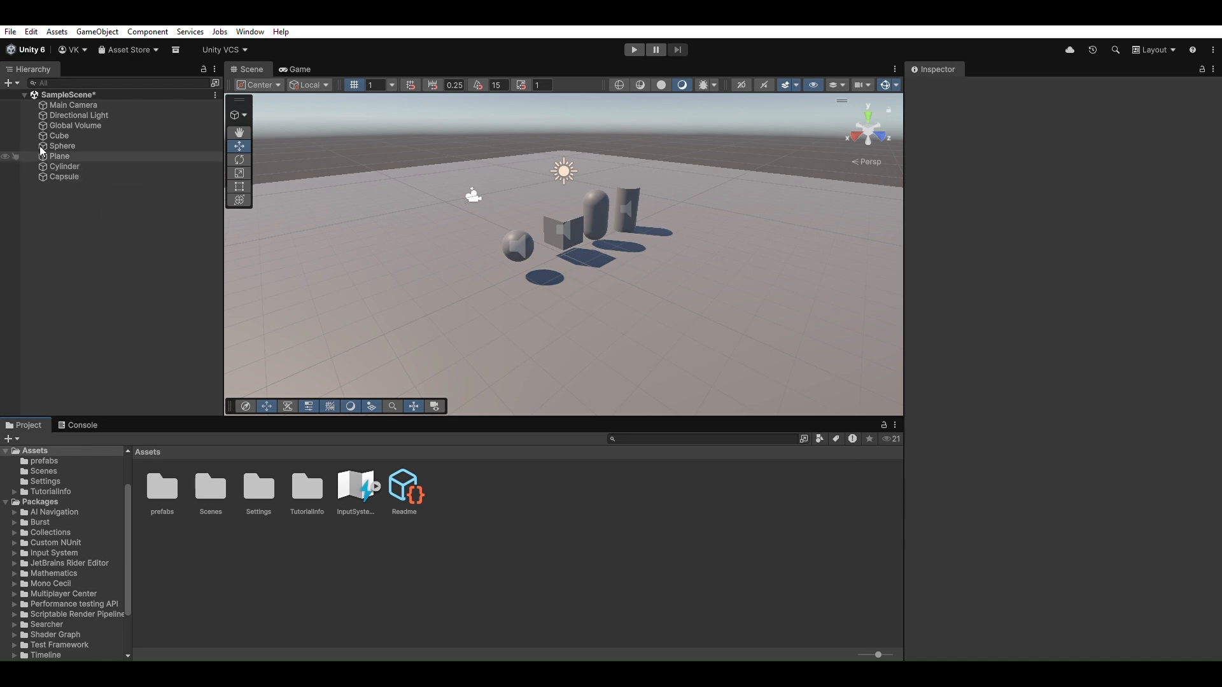
click(71, 131)
scroll(1052, 511, down, 5)
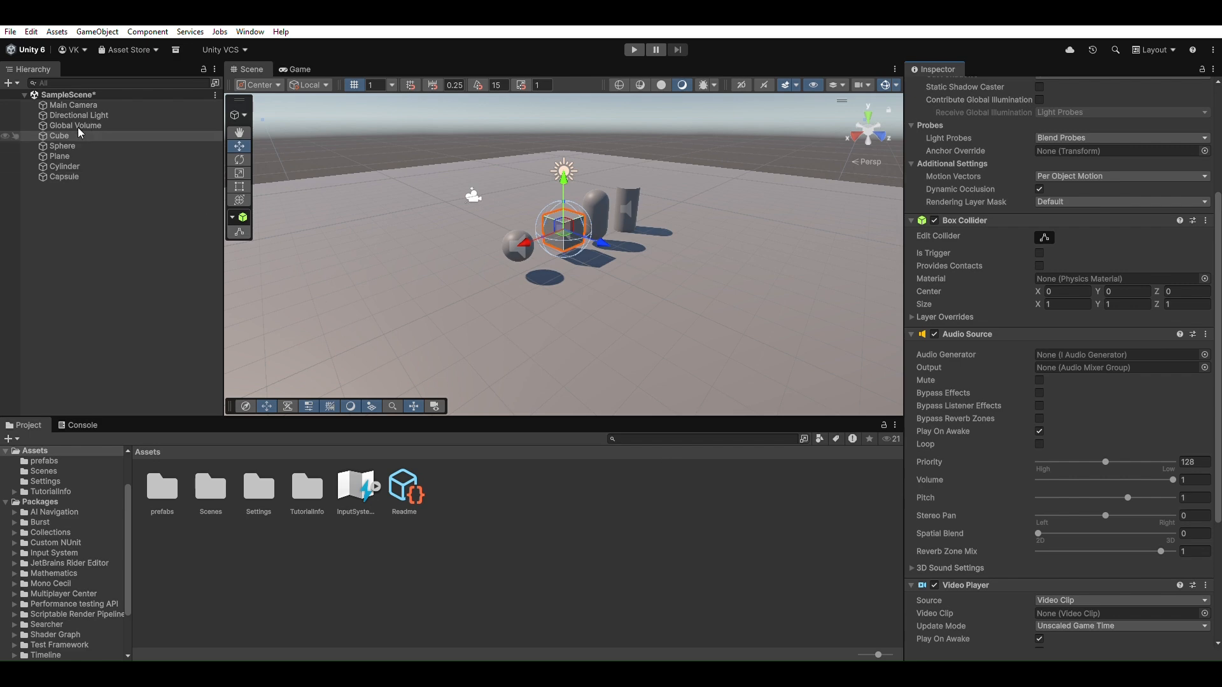
- Add a Video Player component to both the sphere and the cylinder, then clear the selection
click(62, 145)
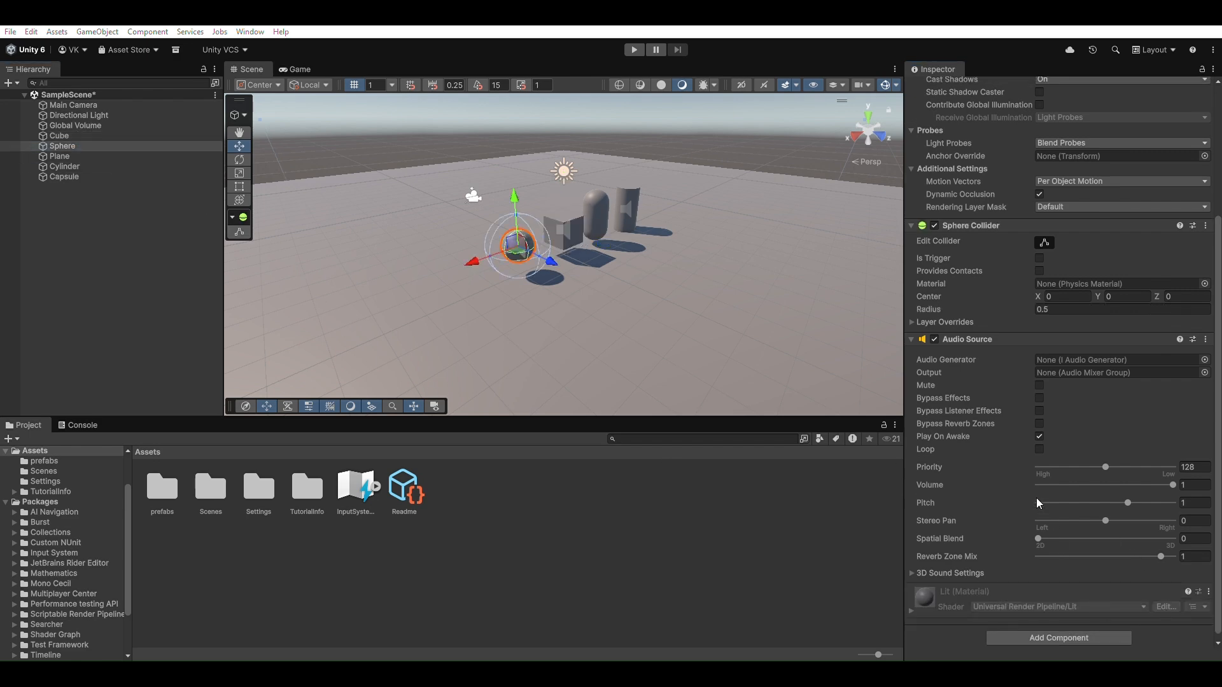
click(60, 167)
scroll(1056, 518, down, 2)
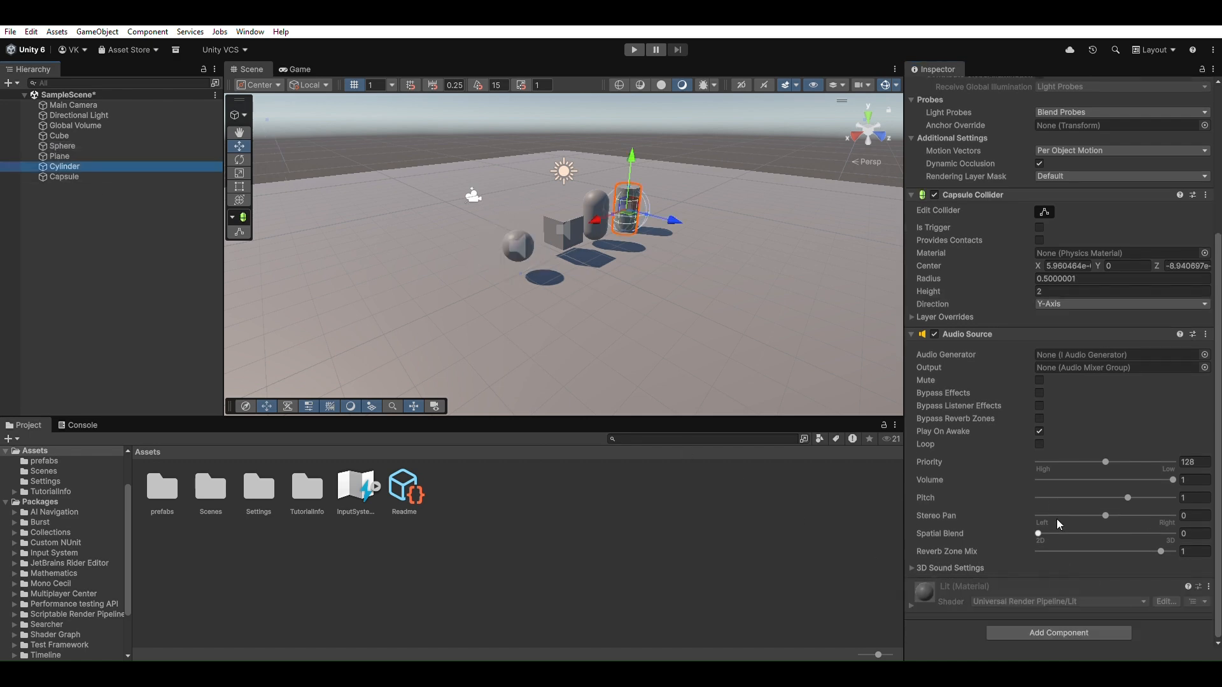
click(1036, 500)
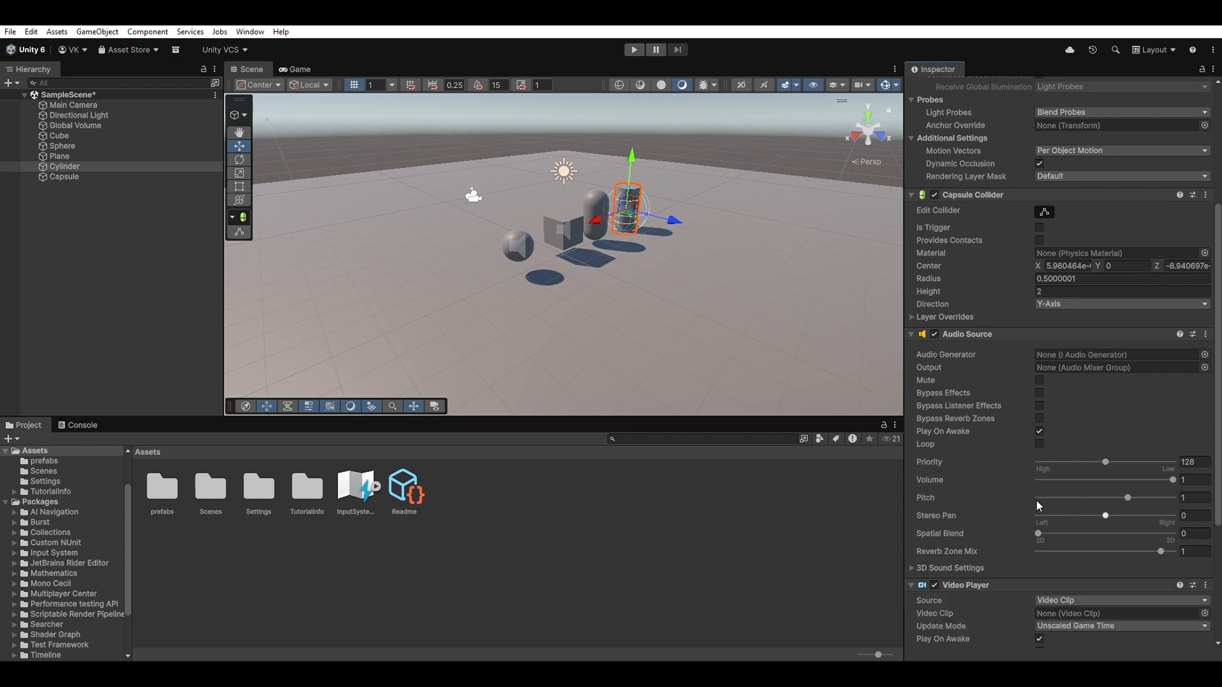
scroll(1102, 544, down, 5)
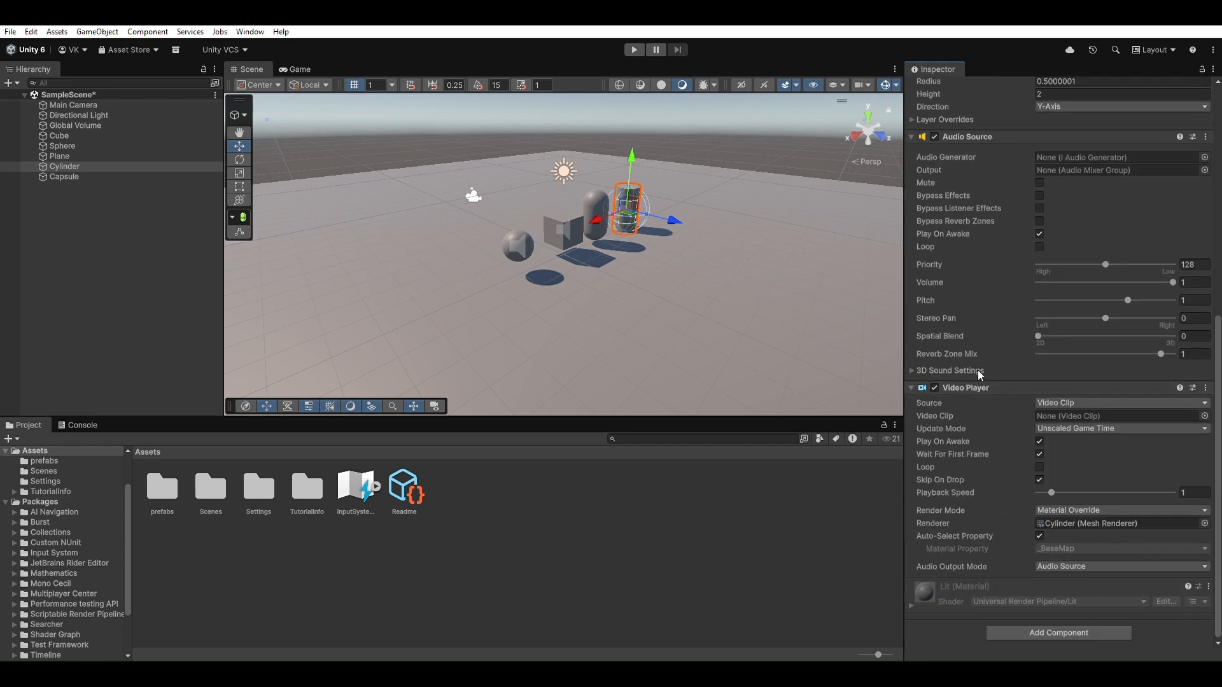
click(490, 509)
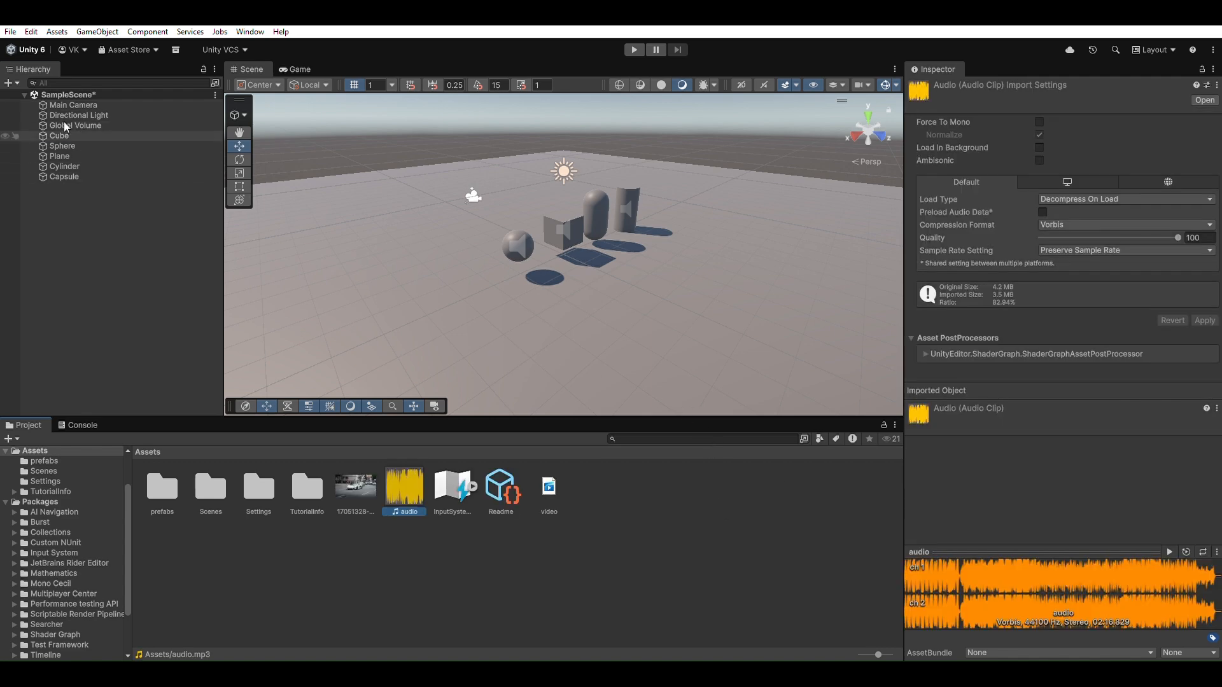
- Assign the audio clip as the Audio Generator of the cube's Audio Source
click(126, 137)
scroll(974, 420, down, 10)
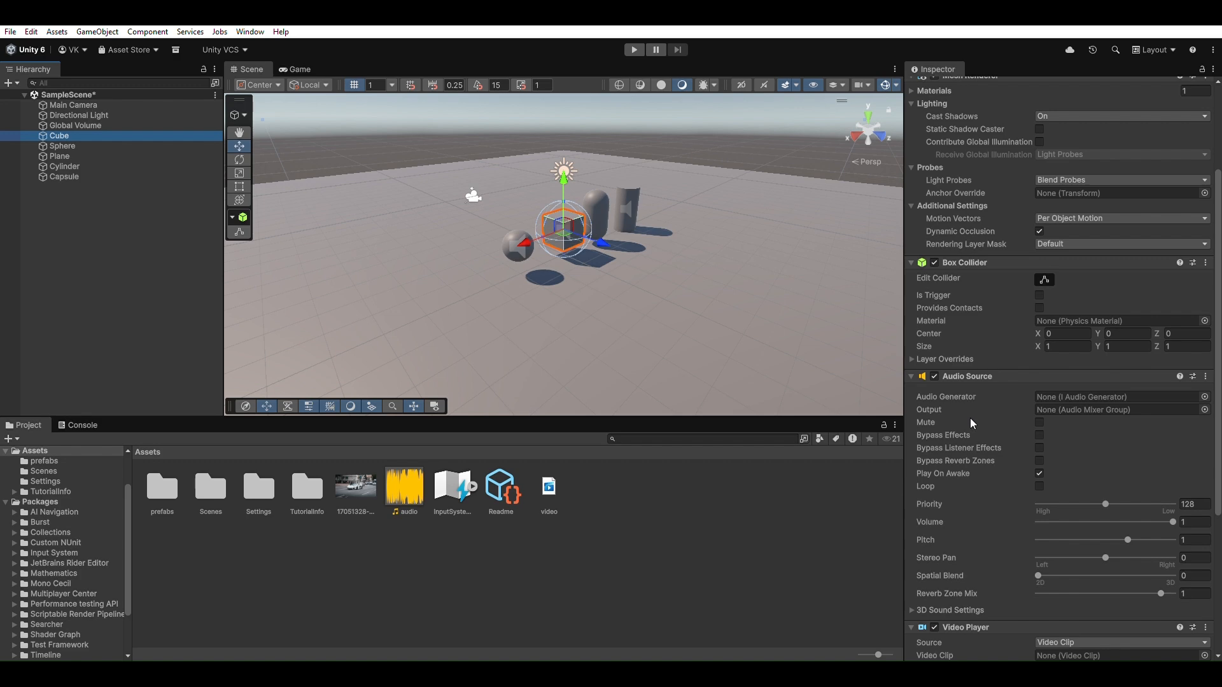
scroll(954, 387, up, 1)
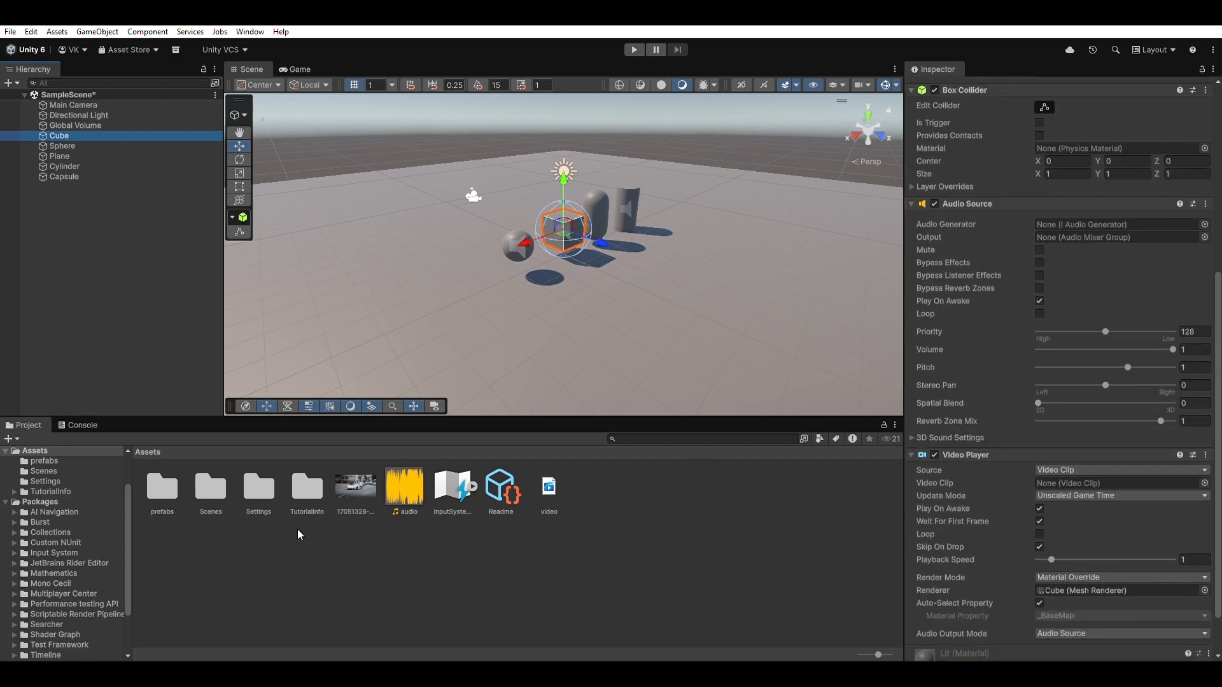
drag(408, 485, 1106, 218)
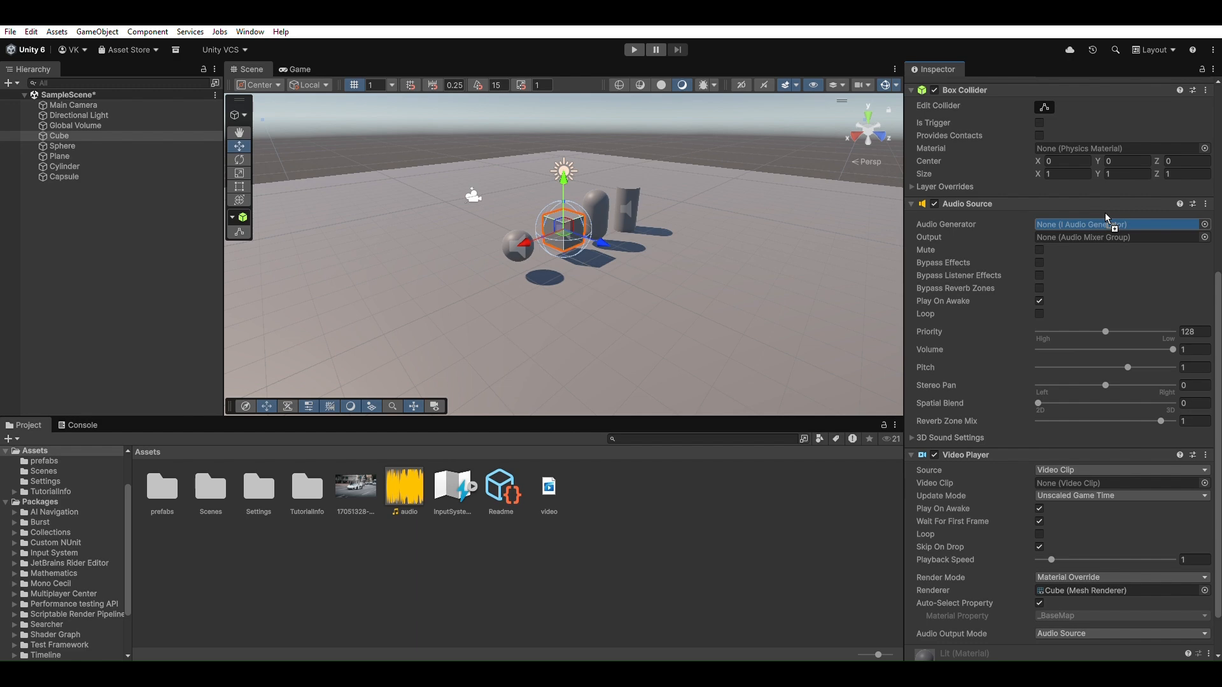
drag(1075, 209, 1076, 216)
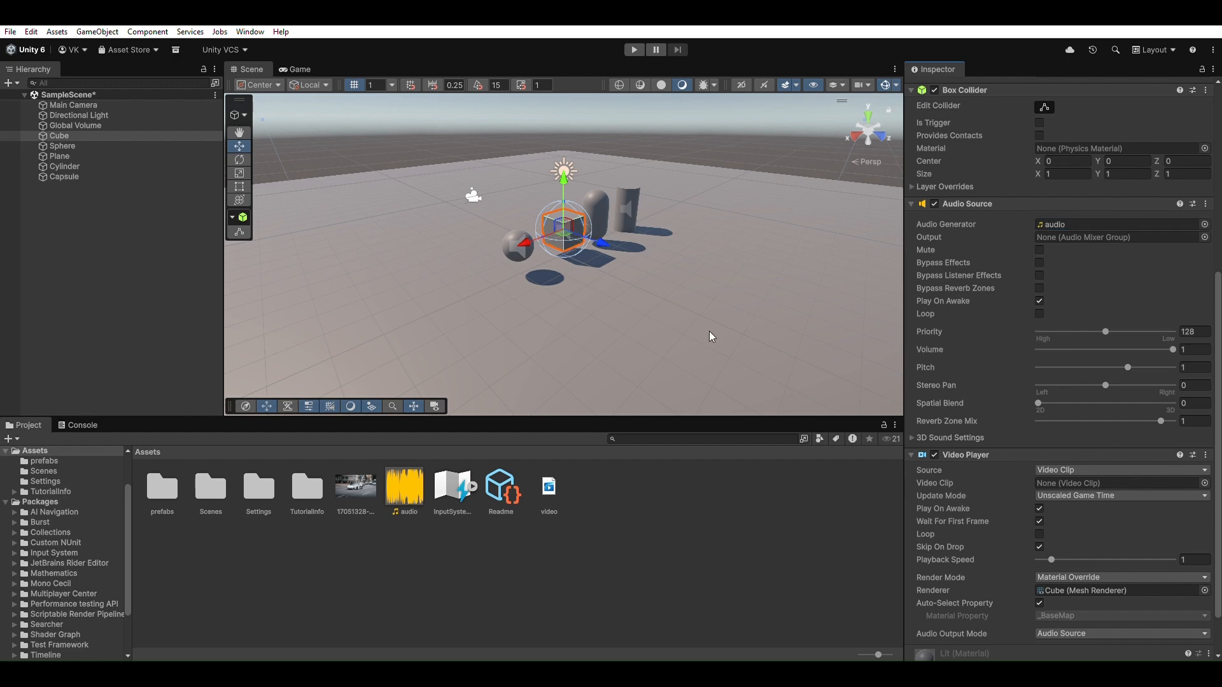
- Assign 17051328-hd_1920_1080_24fps as the Video Clip of the cube's Video Player
scroll(983, 436, down, 1)
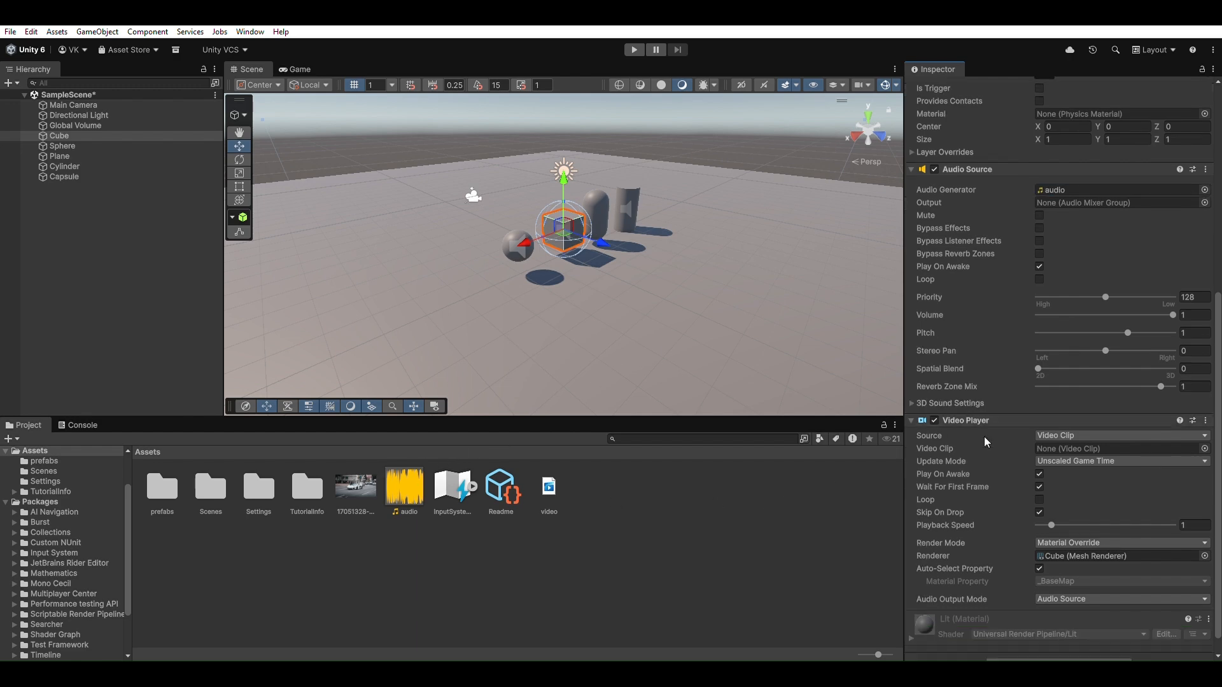
scroll(1051, 316, down, 1)
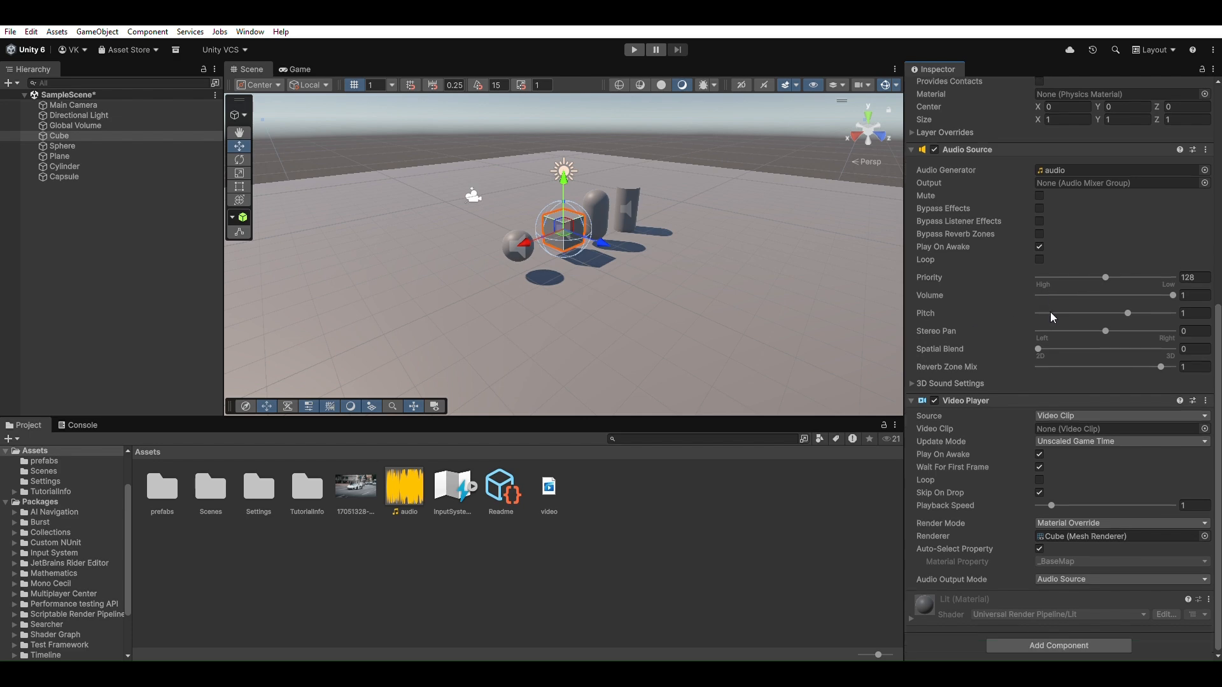
drag(351, 476, 1048, 417)
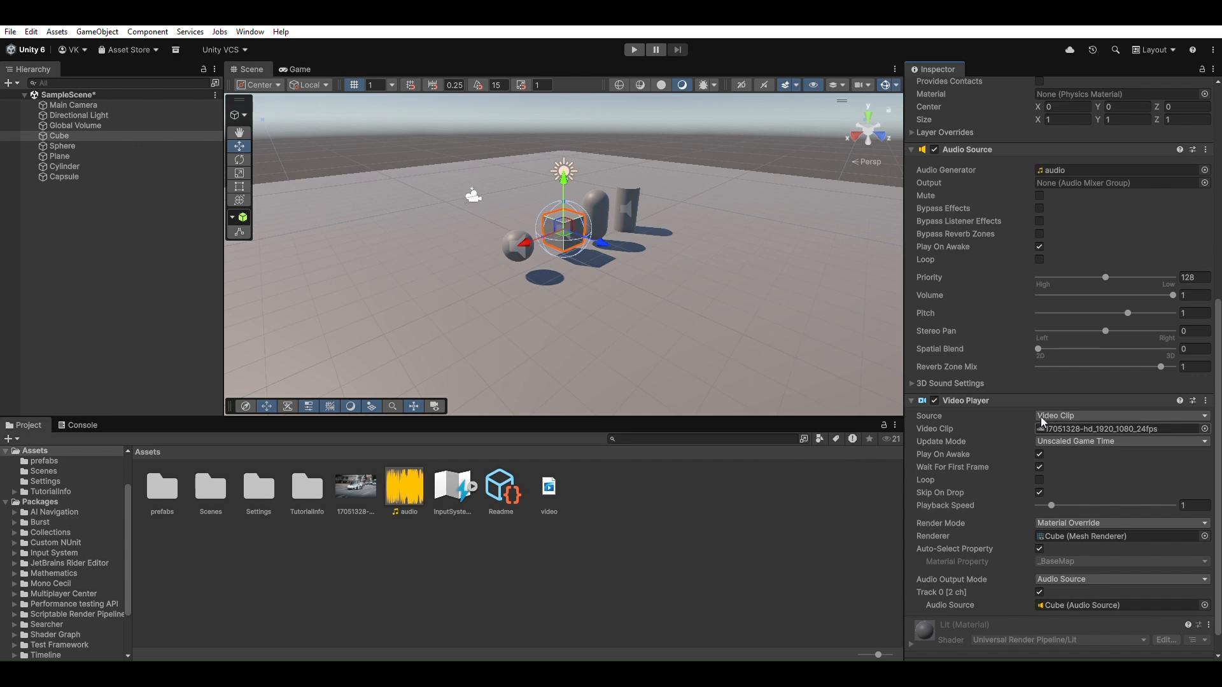
- Assign the audio clip to the sphere's Audio Source and 17051328-hd_1920_1080_24fps to its Video Player
click(64, 146)
drag(414, 474, 1096, 164)
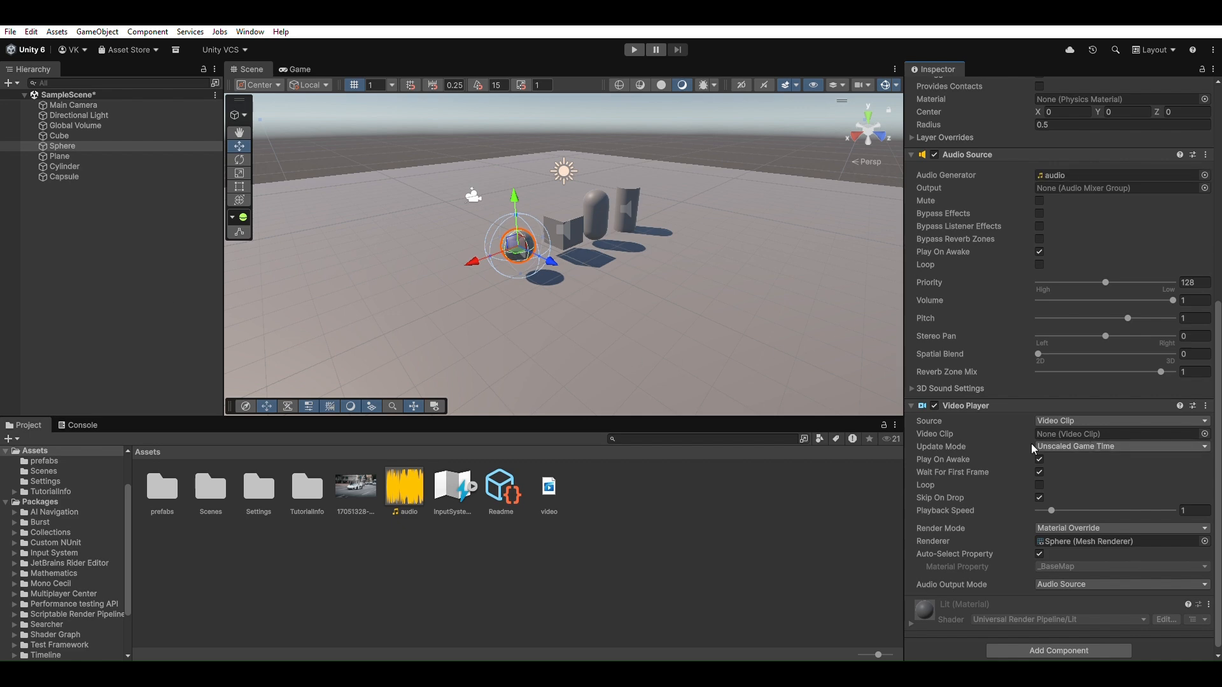
drag(351, 484, 1069, 424)
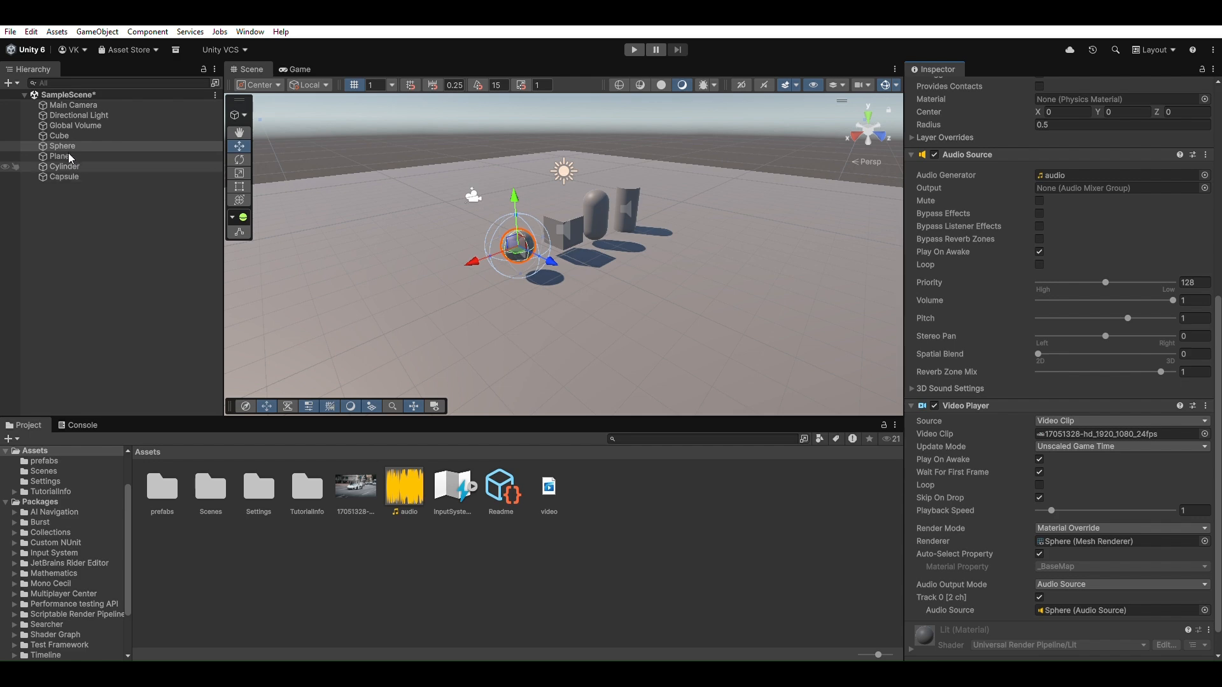
- Assign the audio clip to the cylinder's Audio Source and 17051328-hd_1920_1080_24fps to its Video Player
click(86, 166)
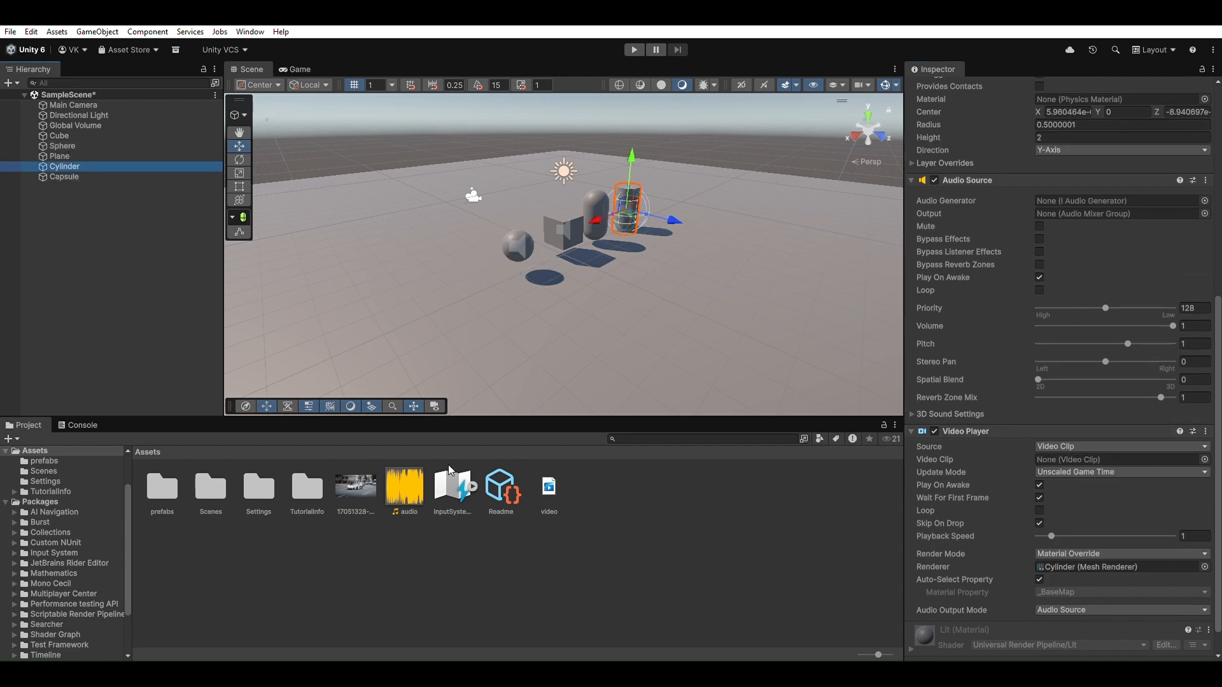
drag(401, 480, 1047, 201)
drag(368, 484, 1067, 448)
scroll(1015, 468, down, 2)
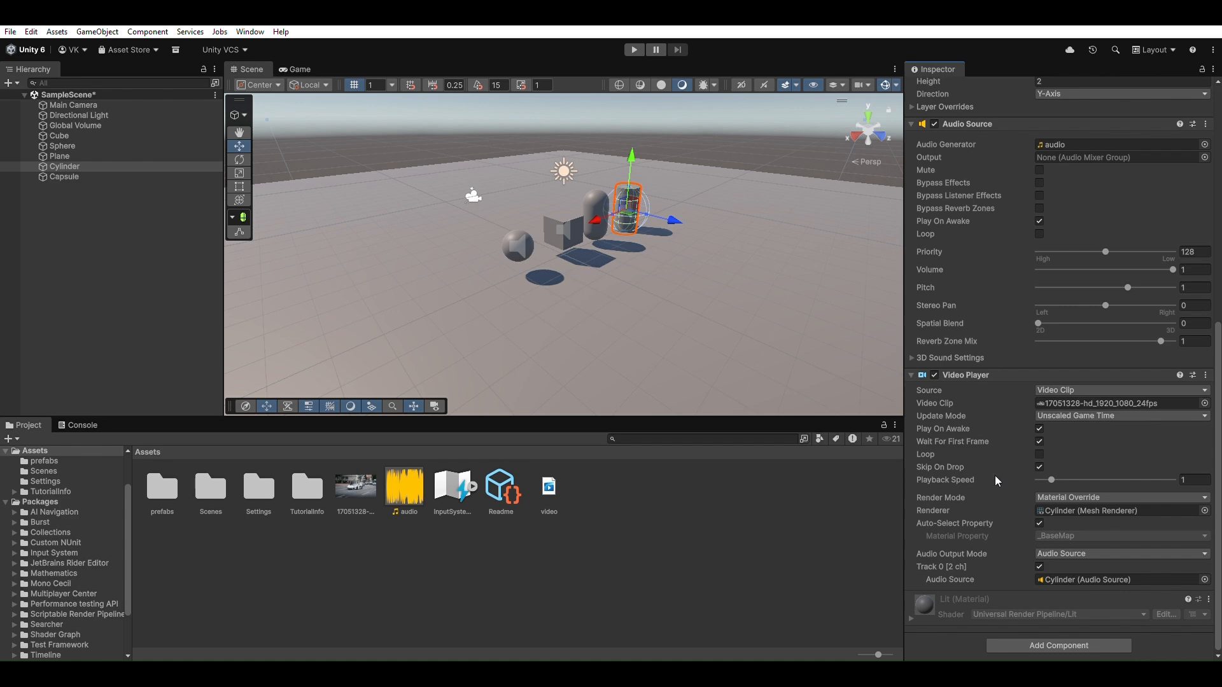
- Clear the selection and start Play mode to test the audio and video on the primitives
click(670, 566)
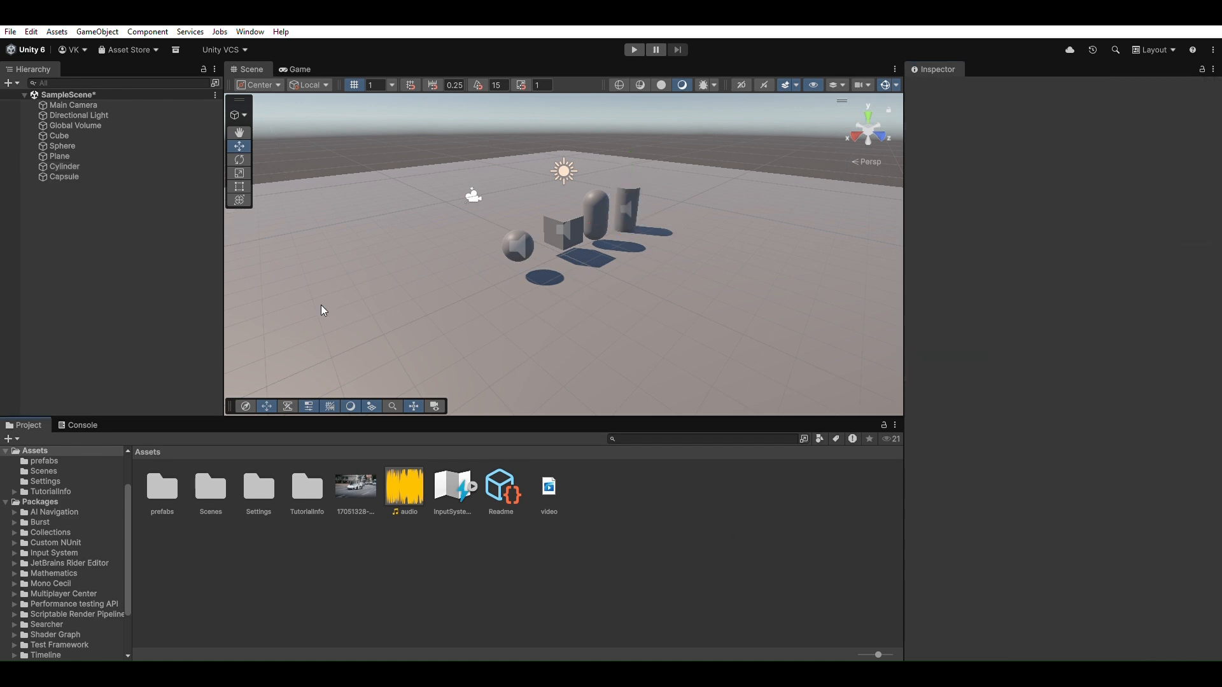
click(633, 47)
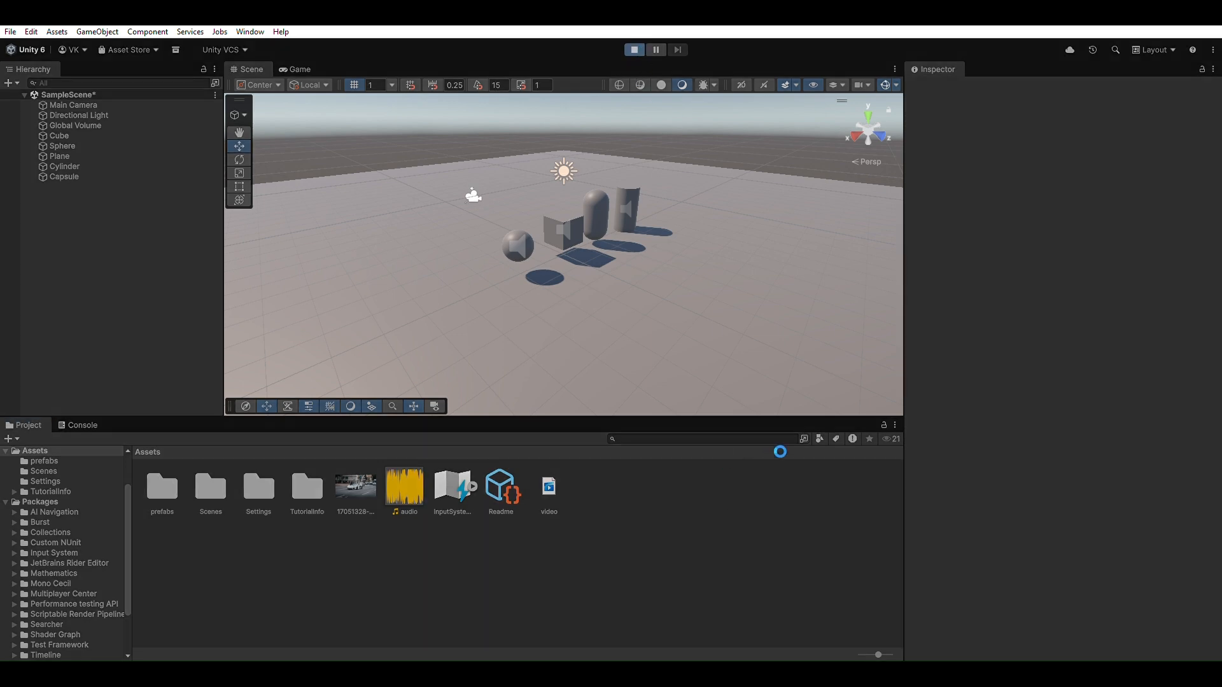